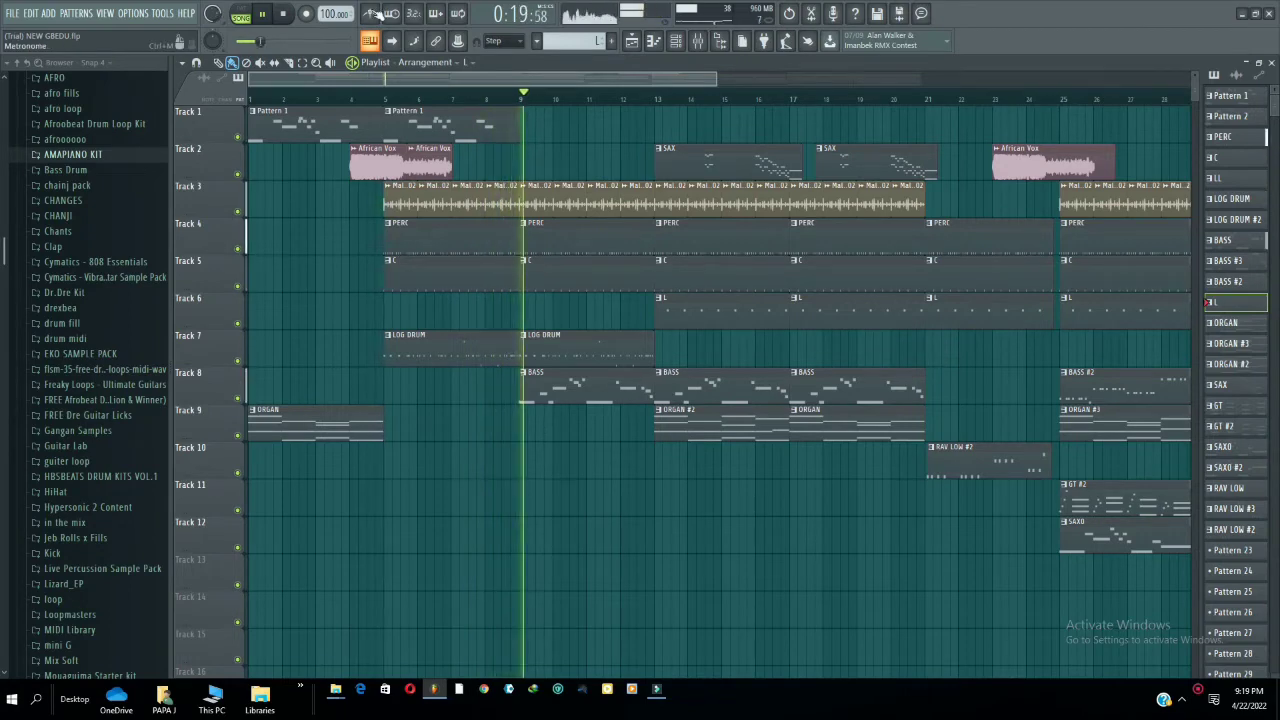
- Show the whole arrangement in the playlist, and display the PERC pattern's step sequence in the channel rack
drag(714, 81, 1043, 82)
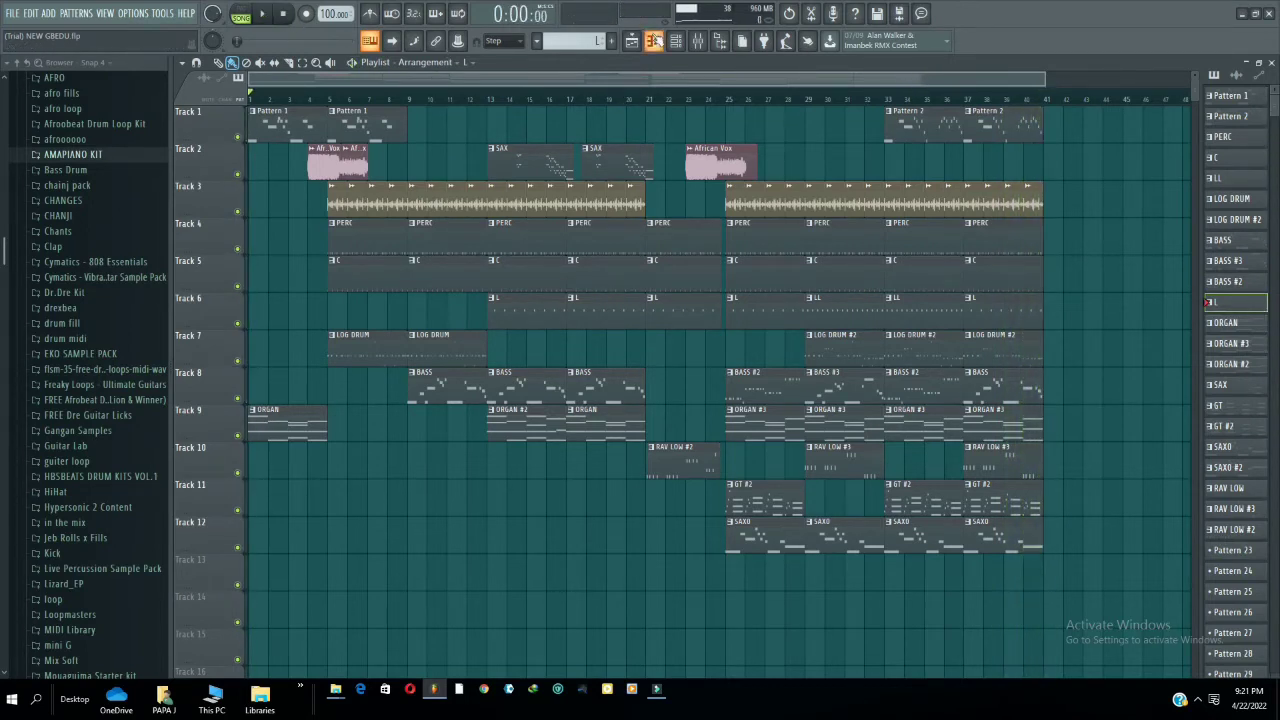
click(676, 42)
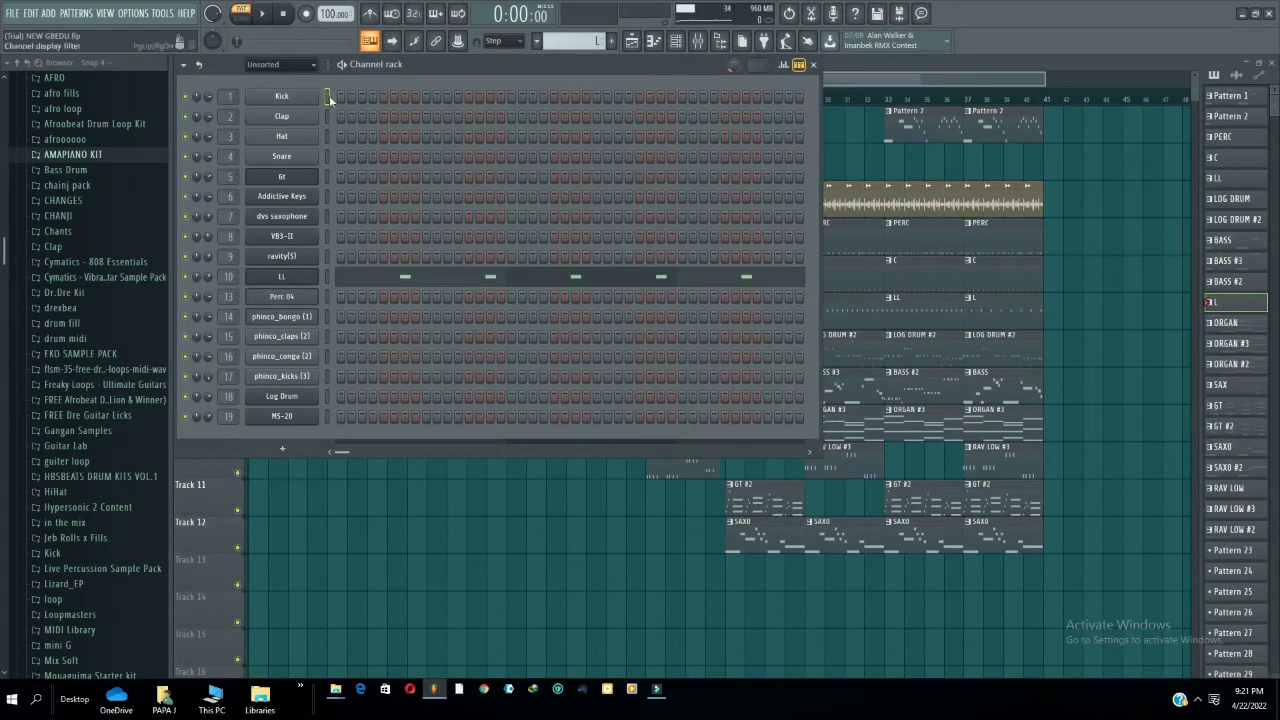
click(560, 41)
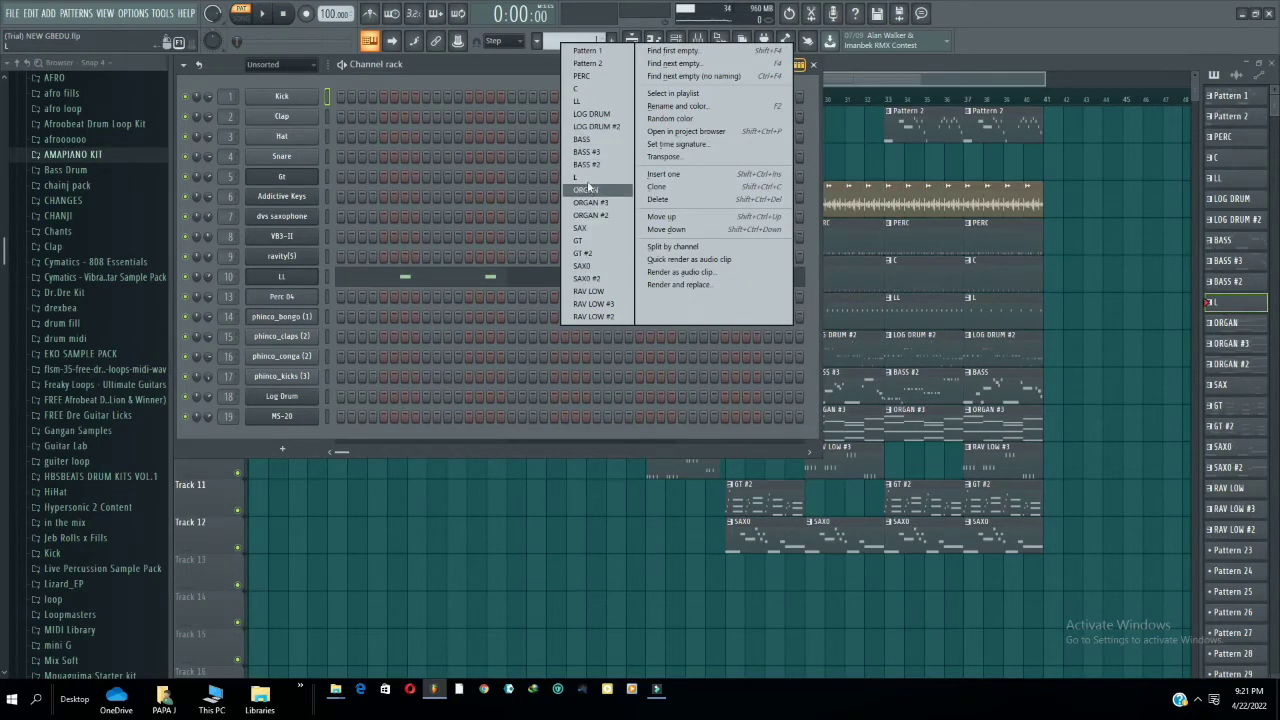
click(580, 77)
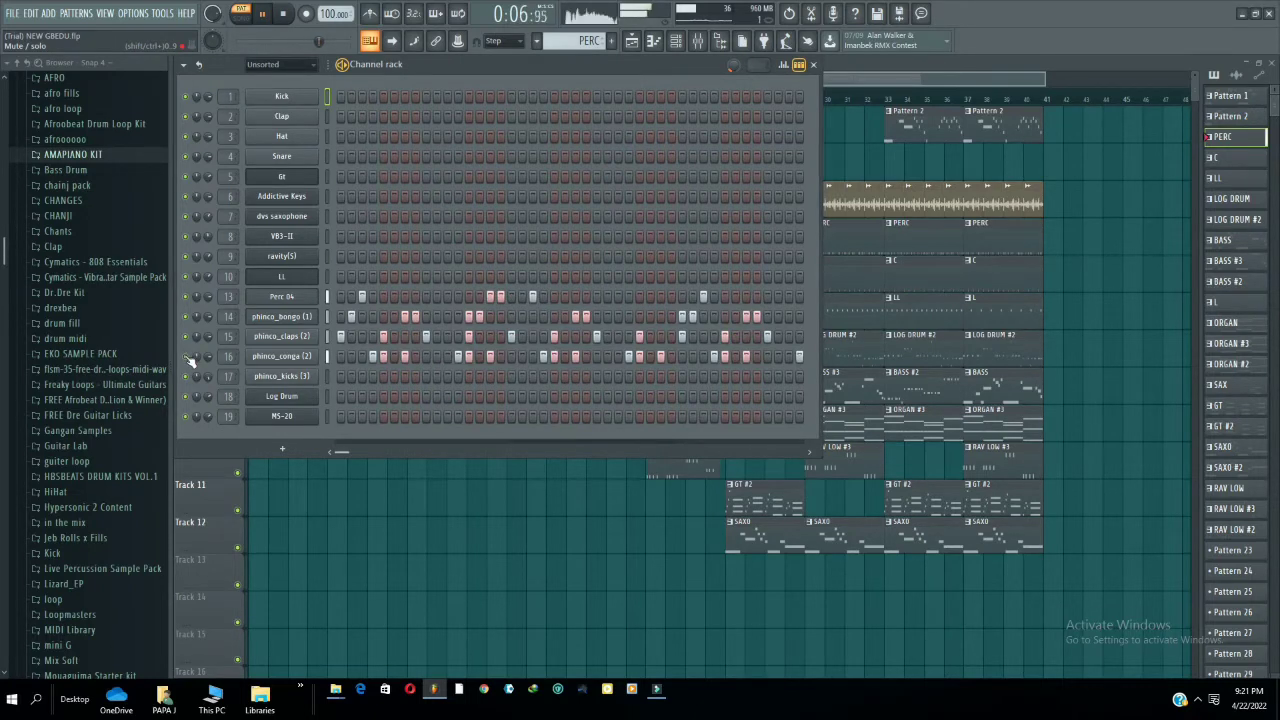
- Switch to Pattern 1 and review its Addictive Keys melody notes and the piano plugin's interface
click(557, 40)
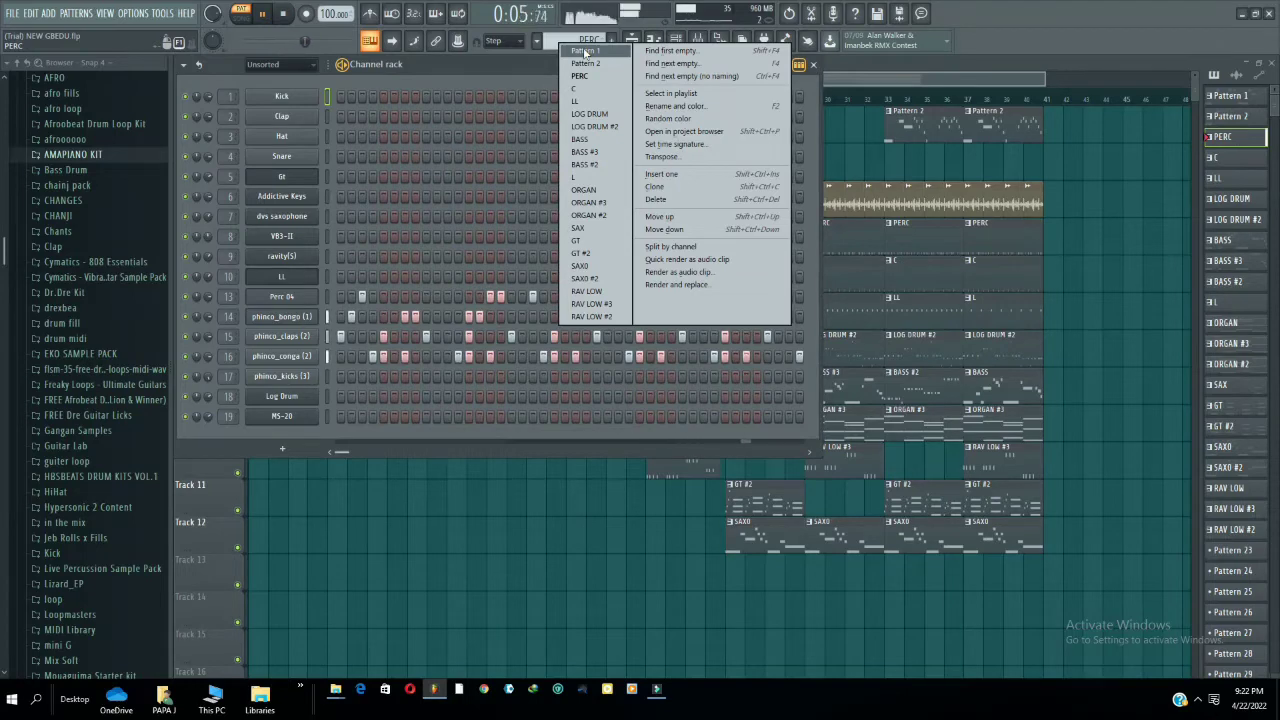
click(585, 52)
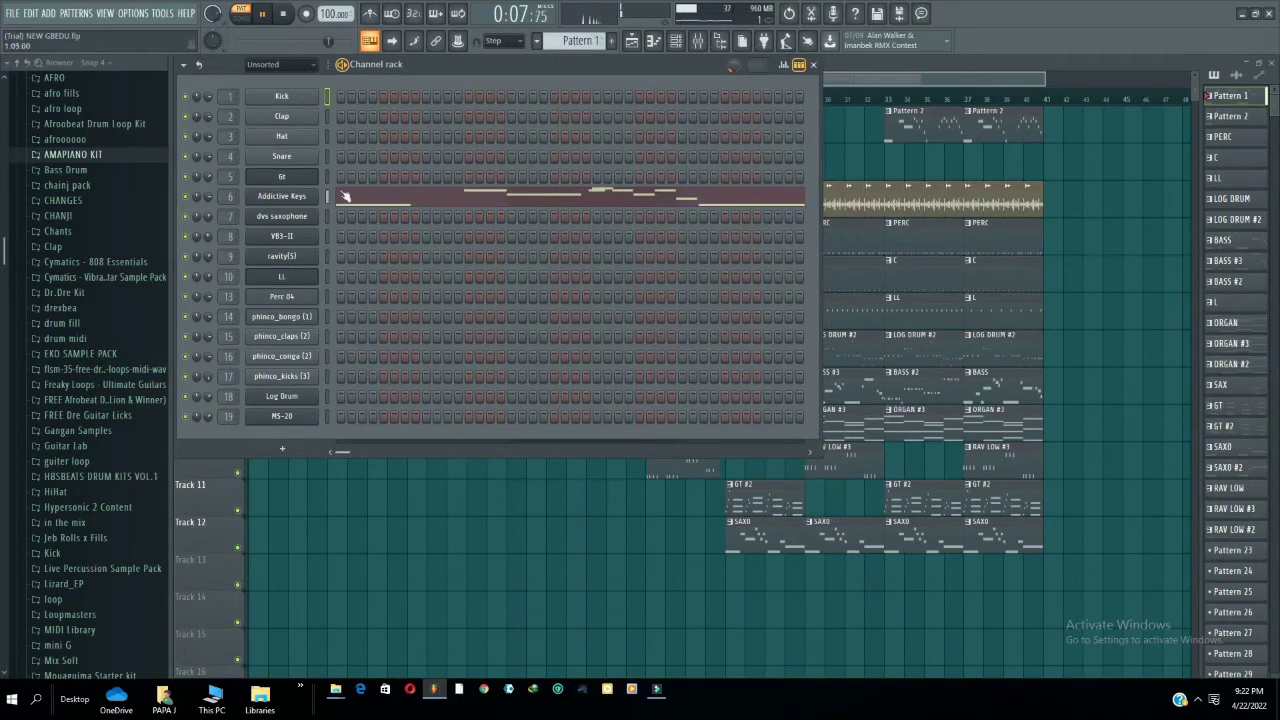
click(380, 198)
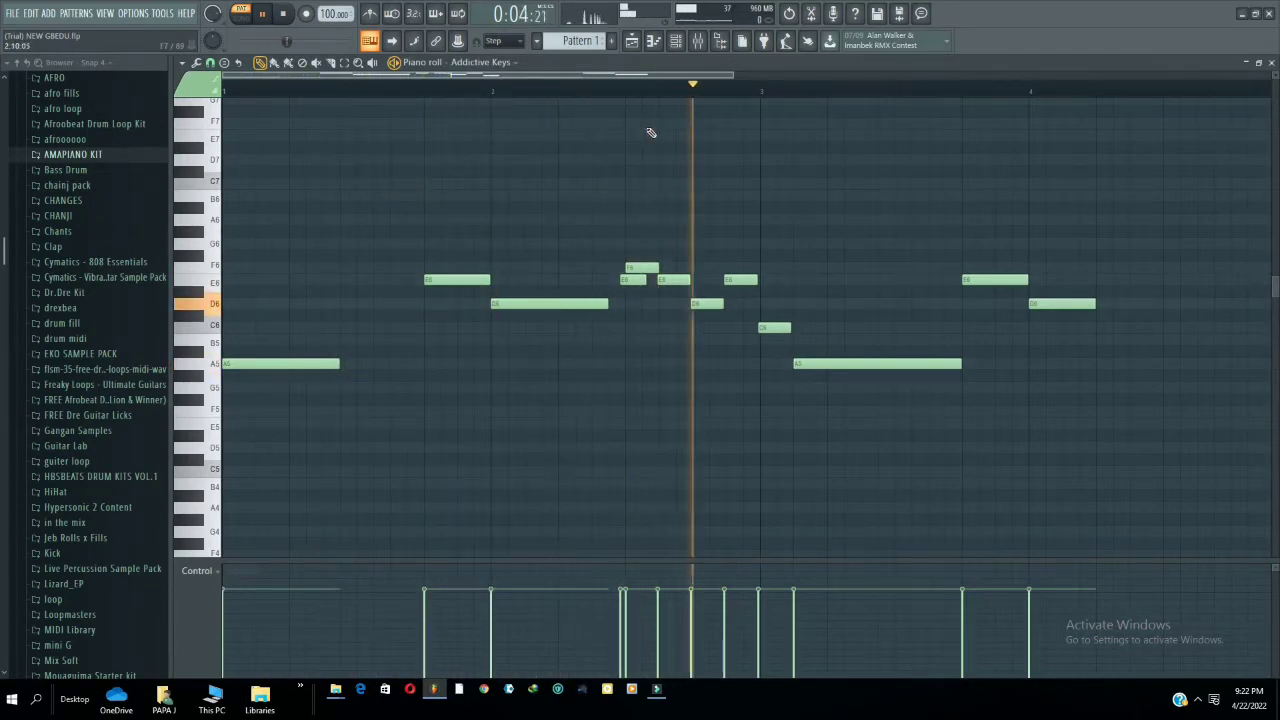
click(674, 42)
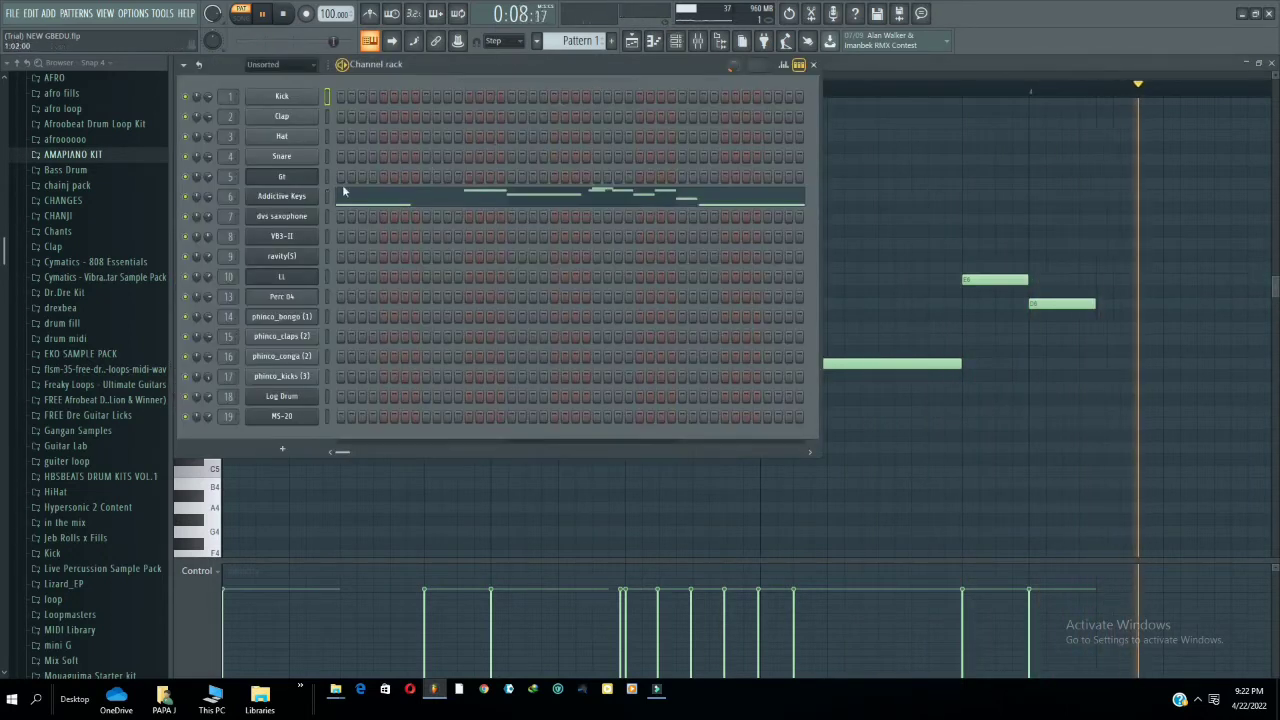
click(310, 194)
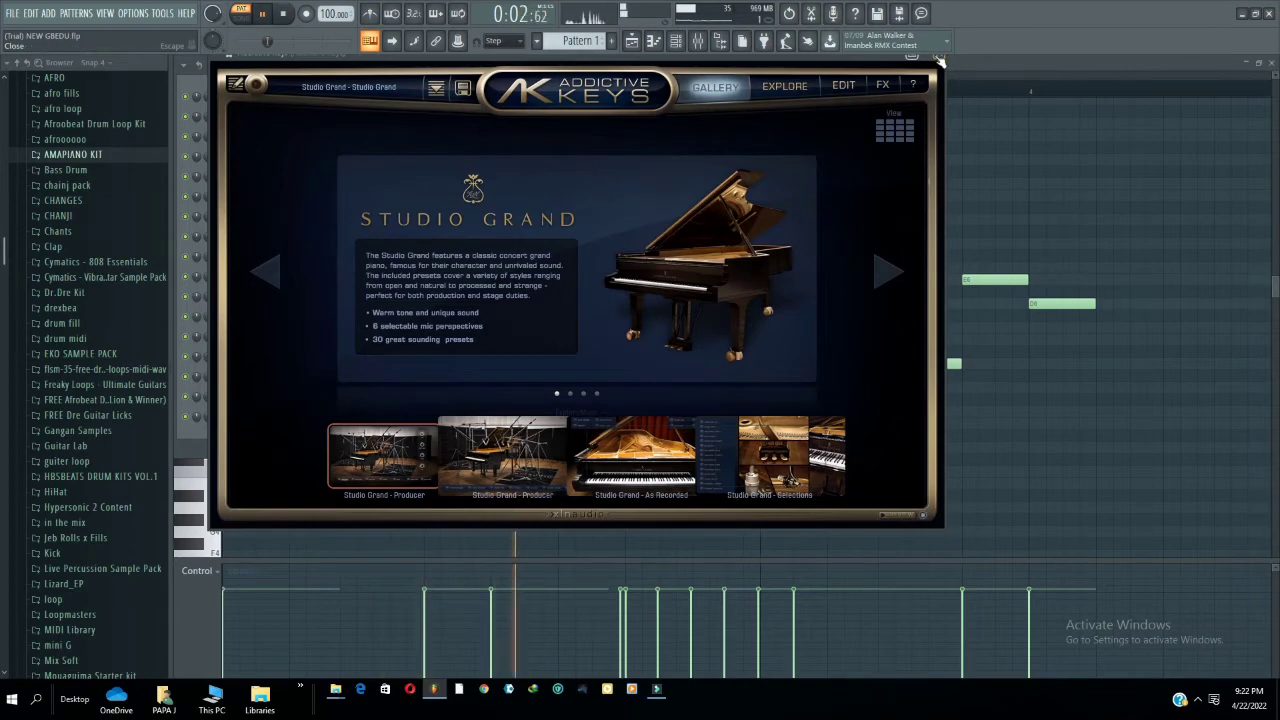
click(939, 61)
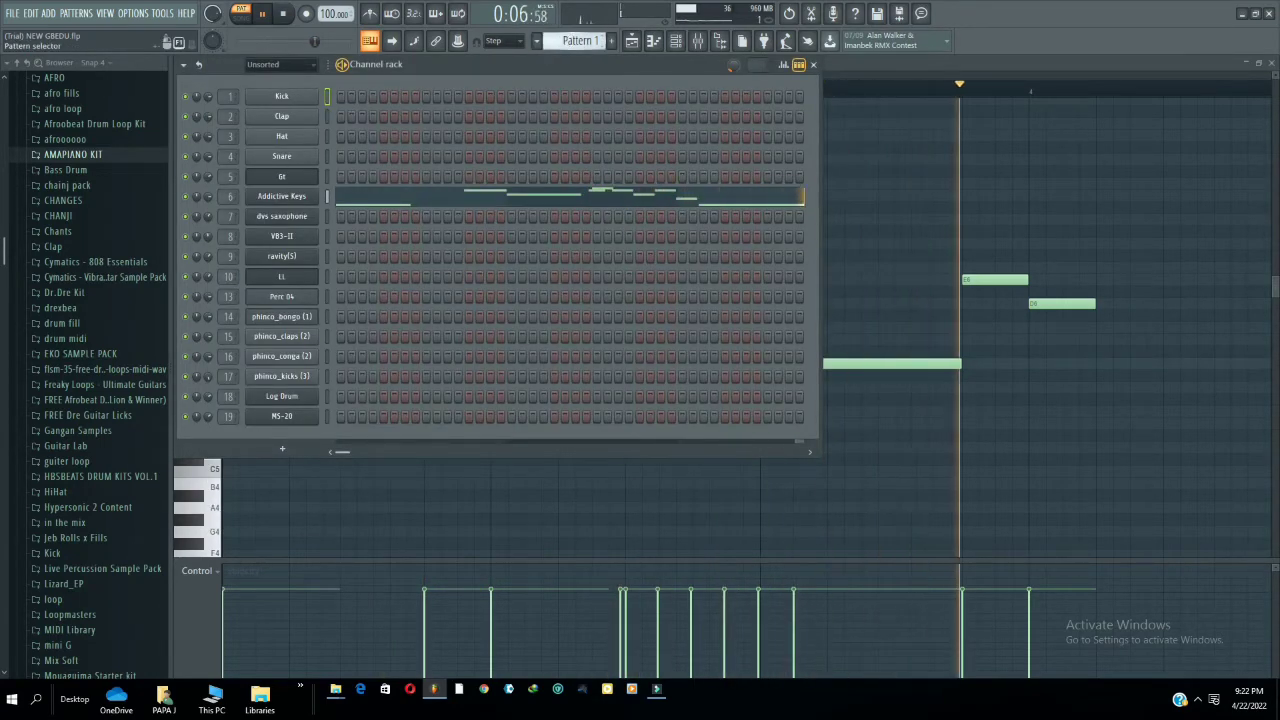
- Switch to Pattern 2 and examine its full Addictive Keys melody in the piano roll
scroll(580, 41, down, 1)
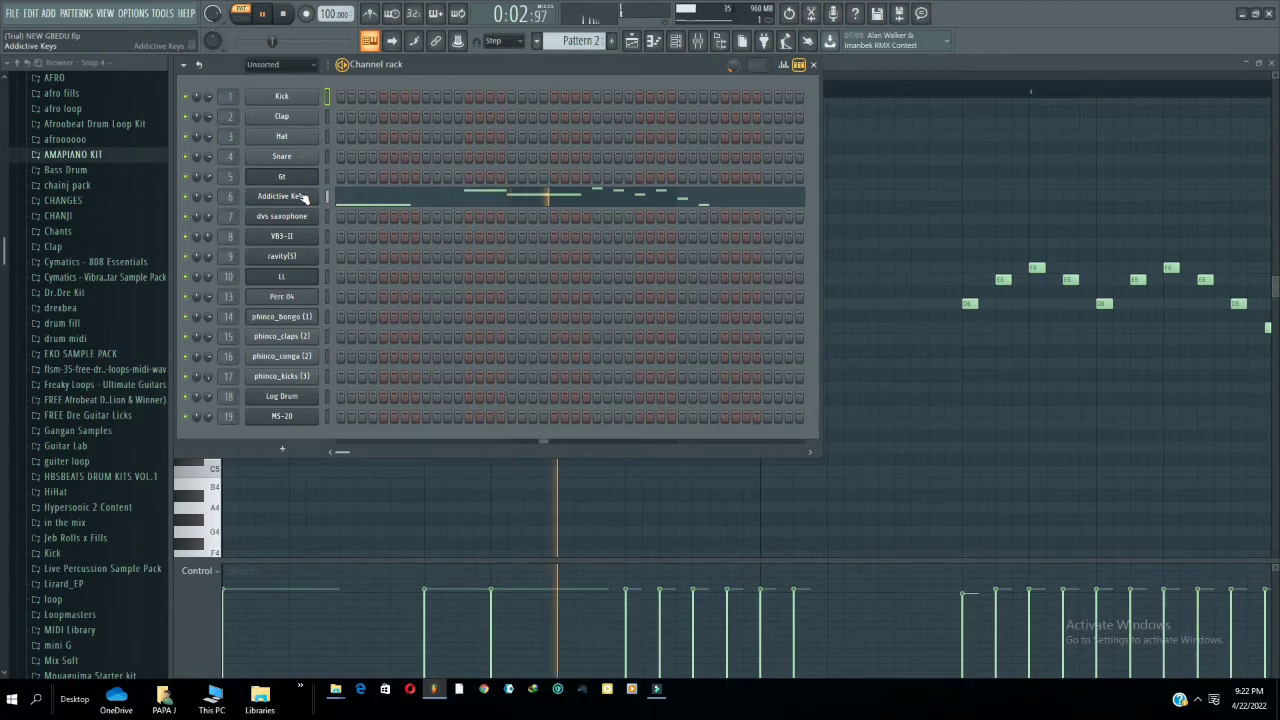
click(372, 202)
click(372, 202)
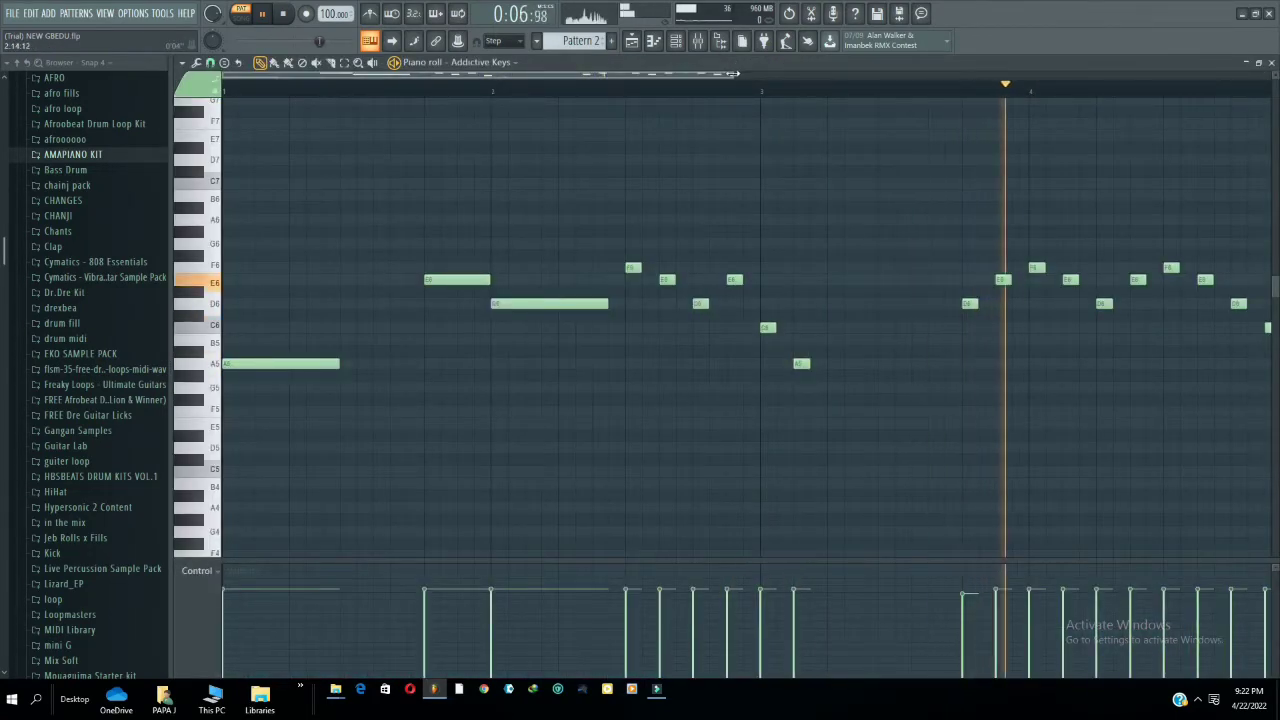
drag(732, 74, 843, 74)
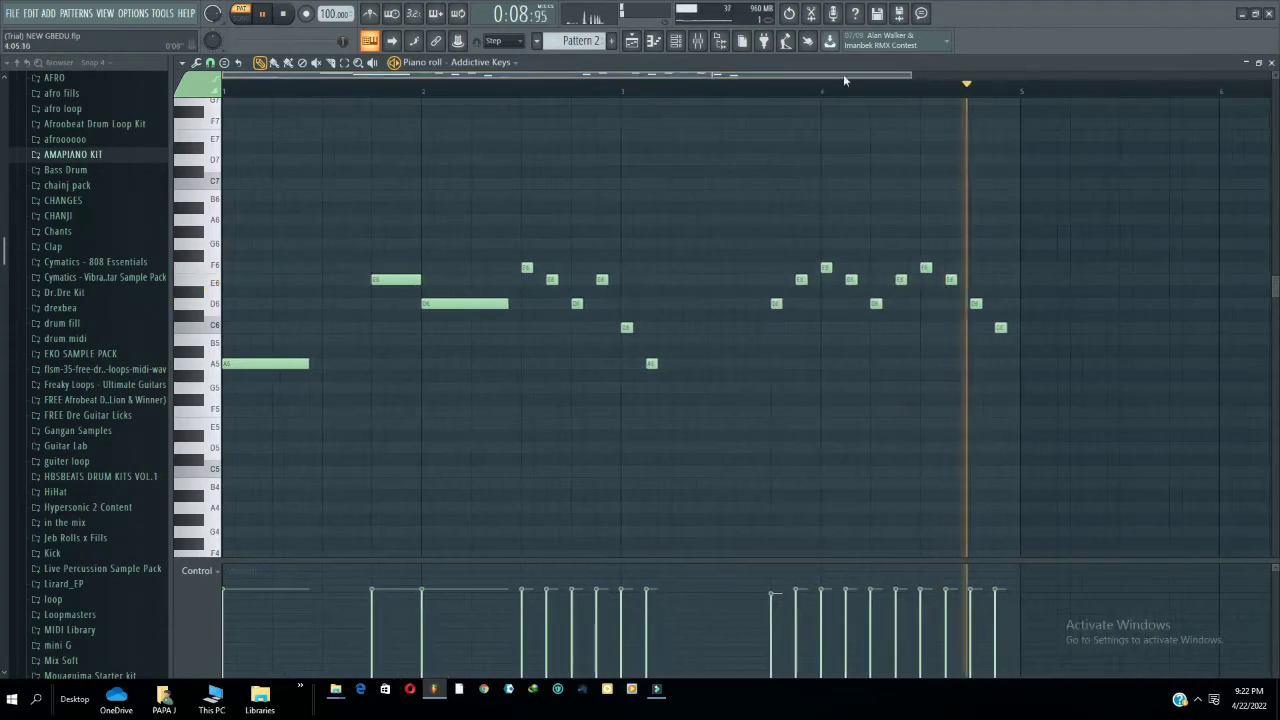
click(676, 41)
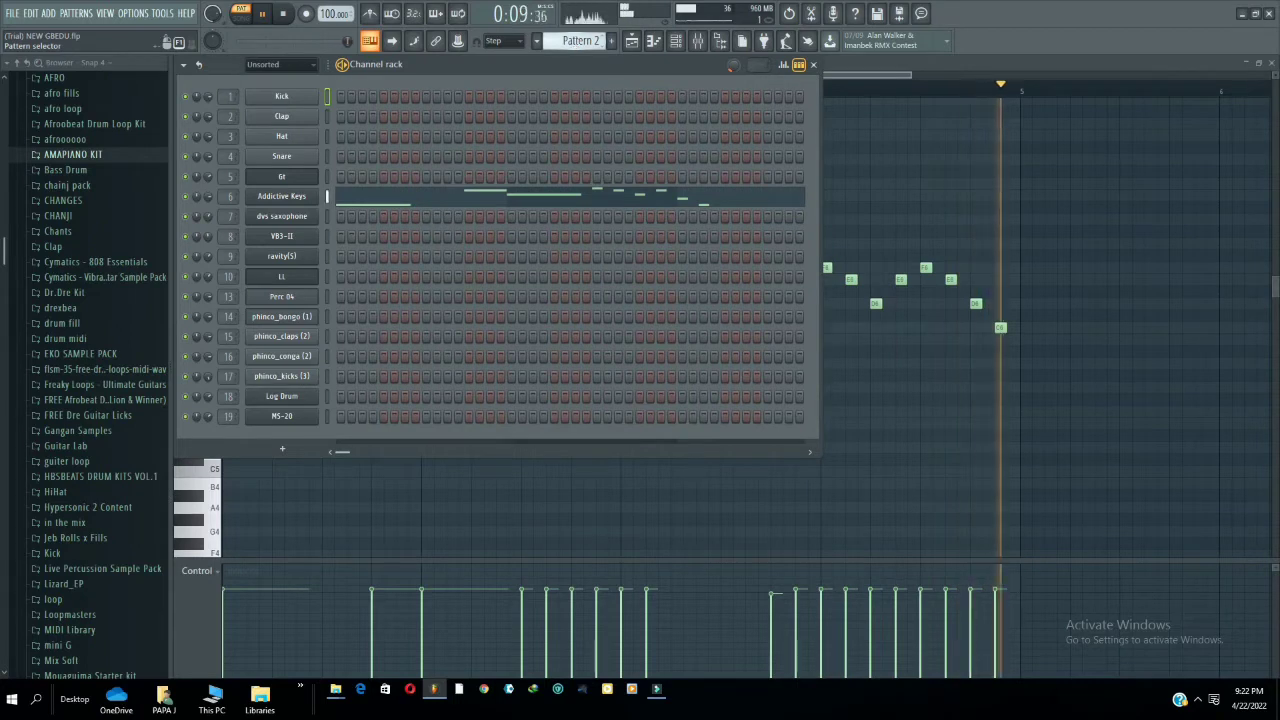
- Switch to the LL pattern and review its notes and the preset list of its ravity(S) synth
scroll(582, 41, down, 1)
scroll(582, 41, down, 1)
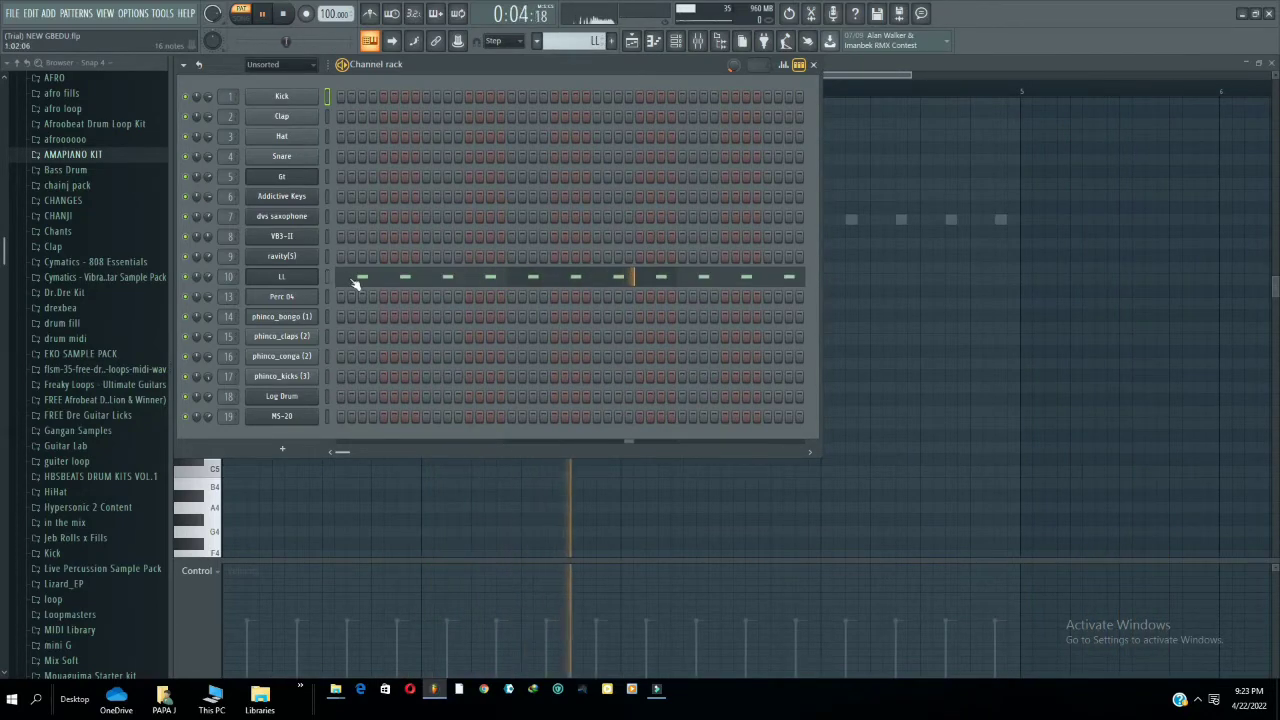
click(355, 283)
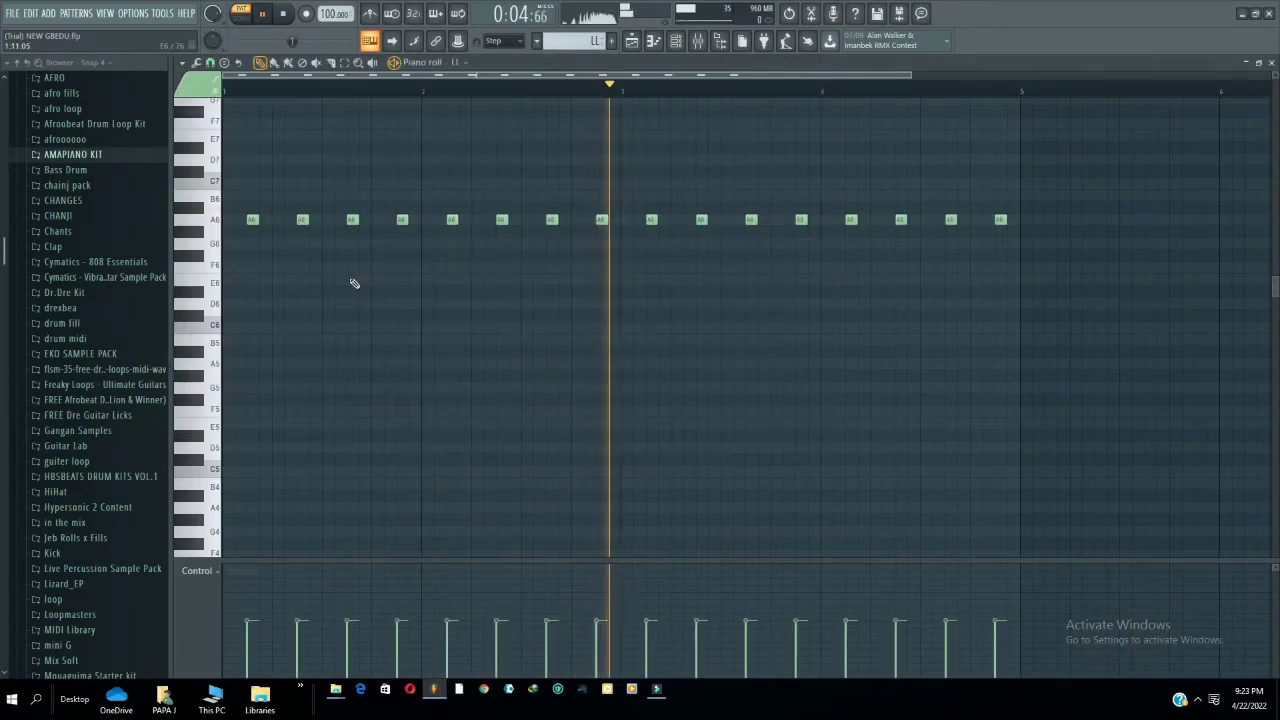
click(686, 44)
click(300, 284)
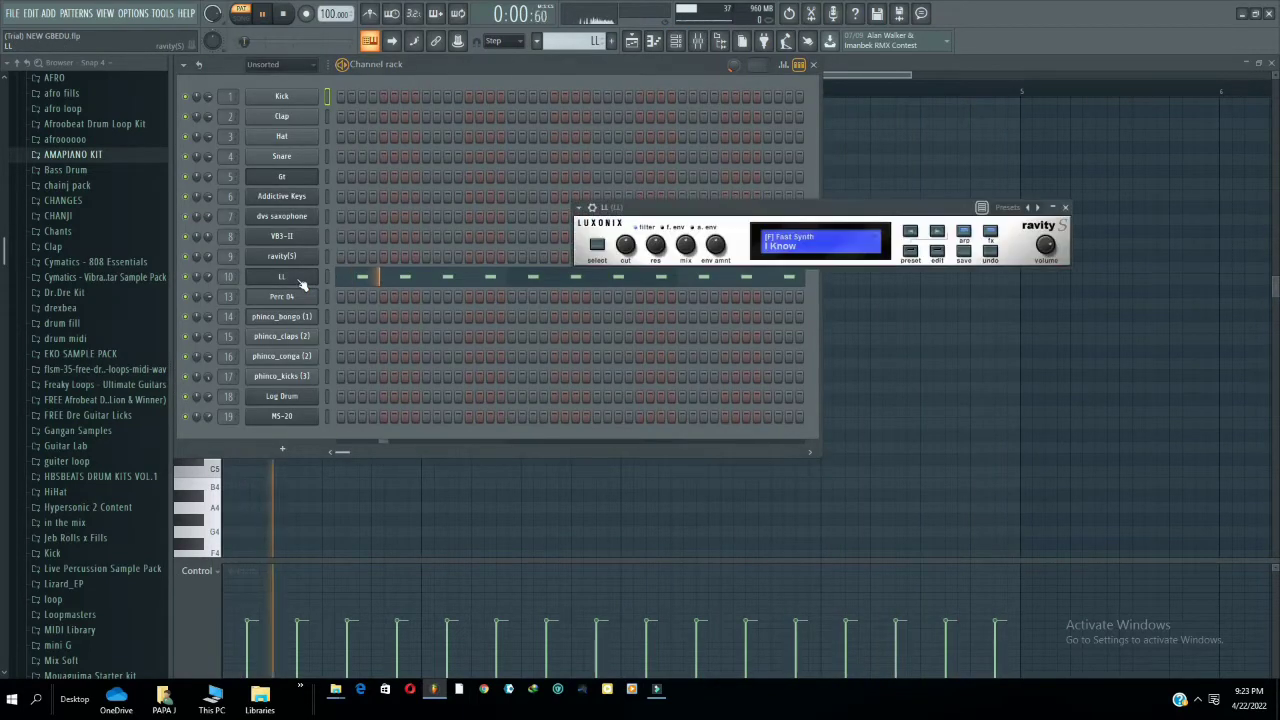
click(910, 252)
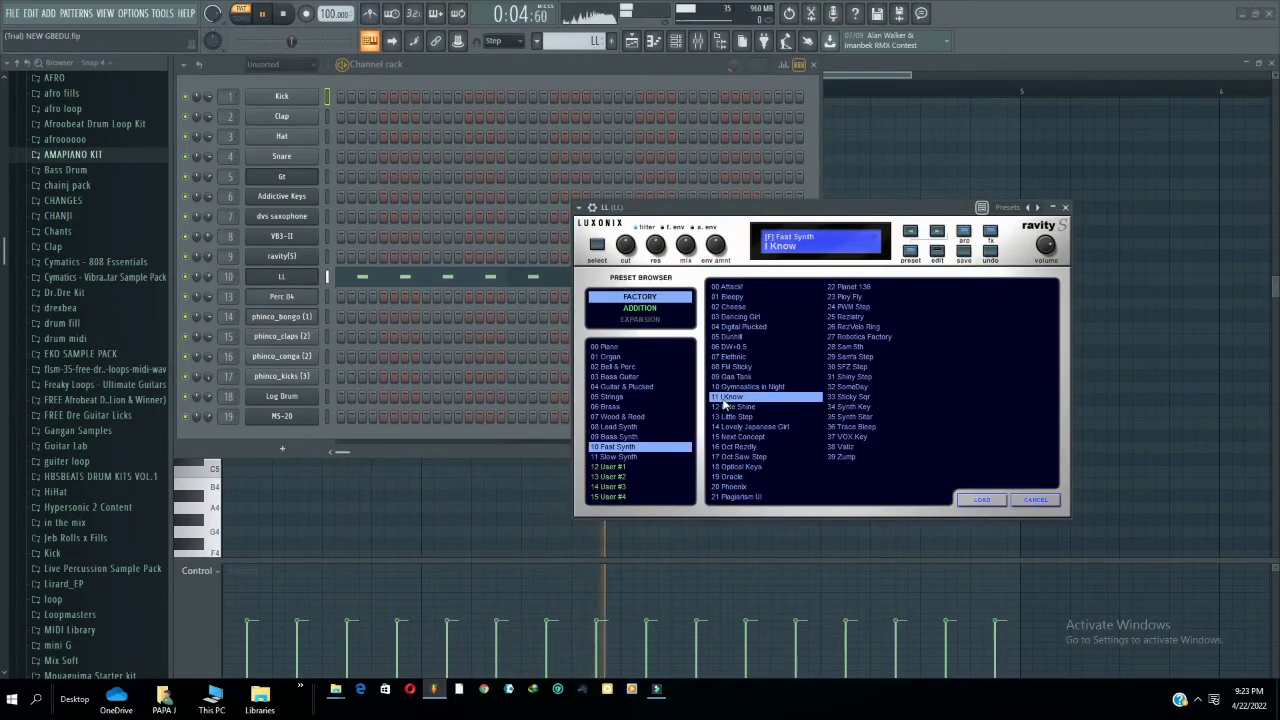
click(1066, 208)
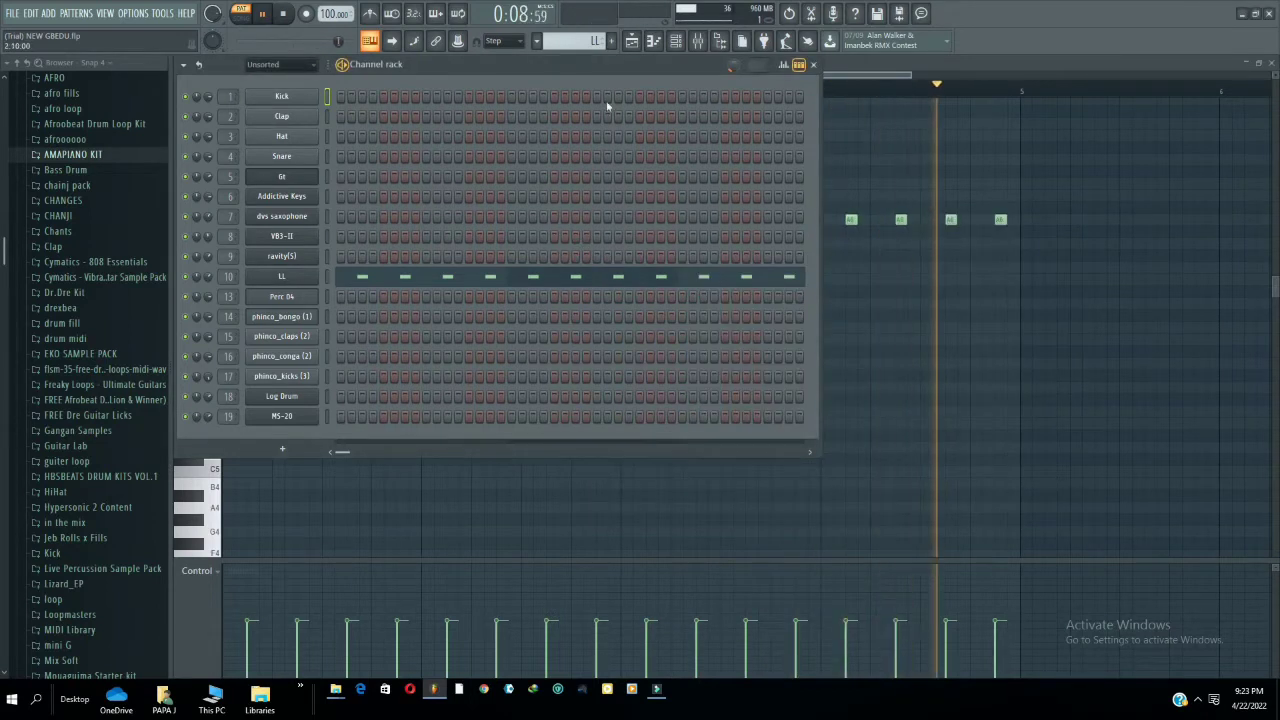
- Switch to the LOG DRUM pattern and inspect the Log Drum channel's DX10 synth and its preset list
scroll(578, 40, down, 7)
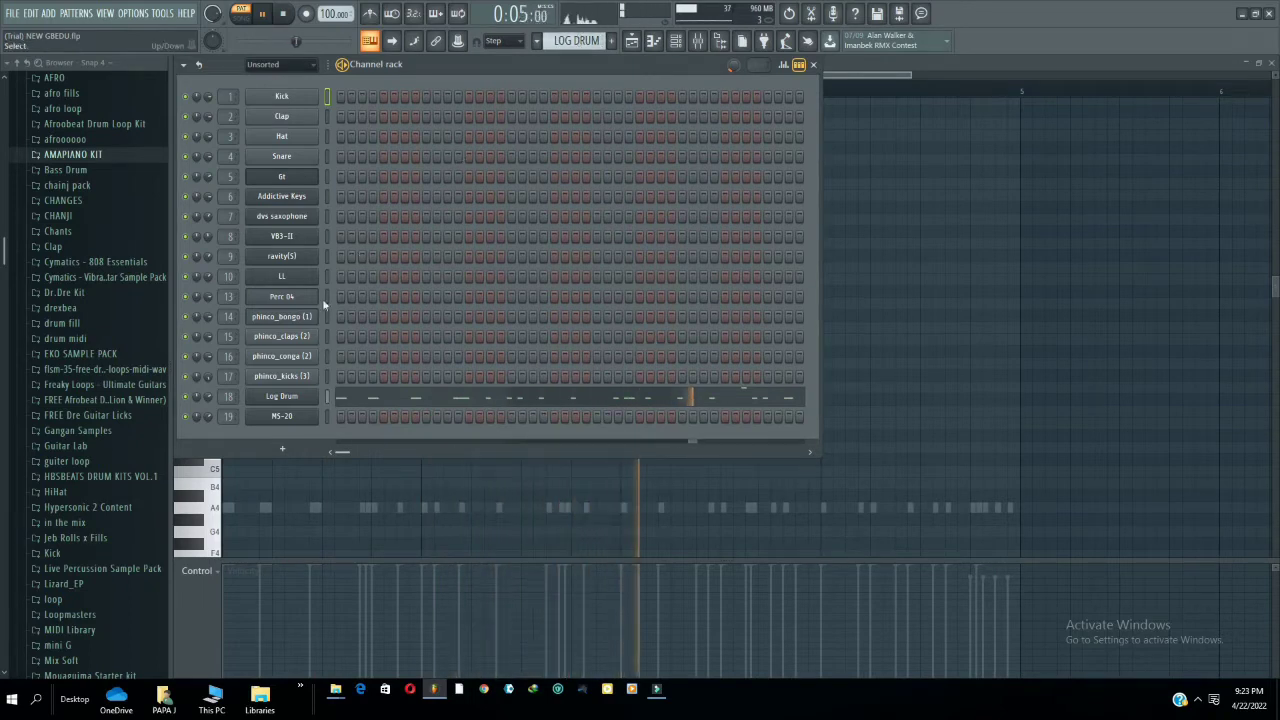
click(292, 400)
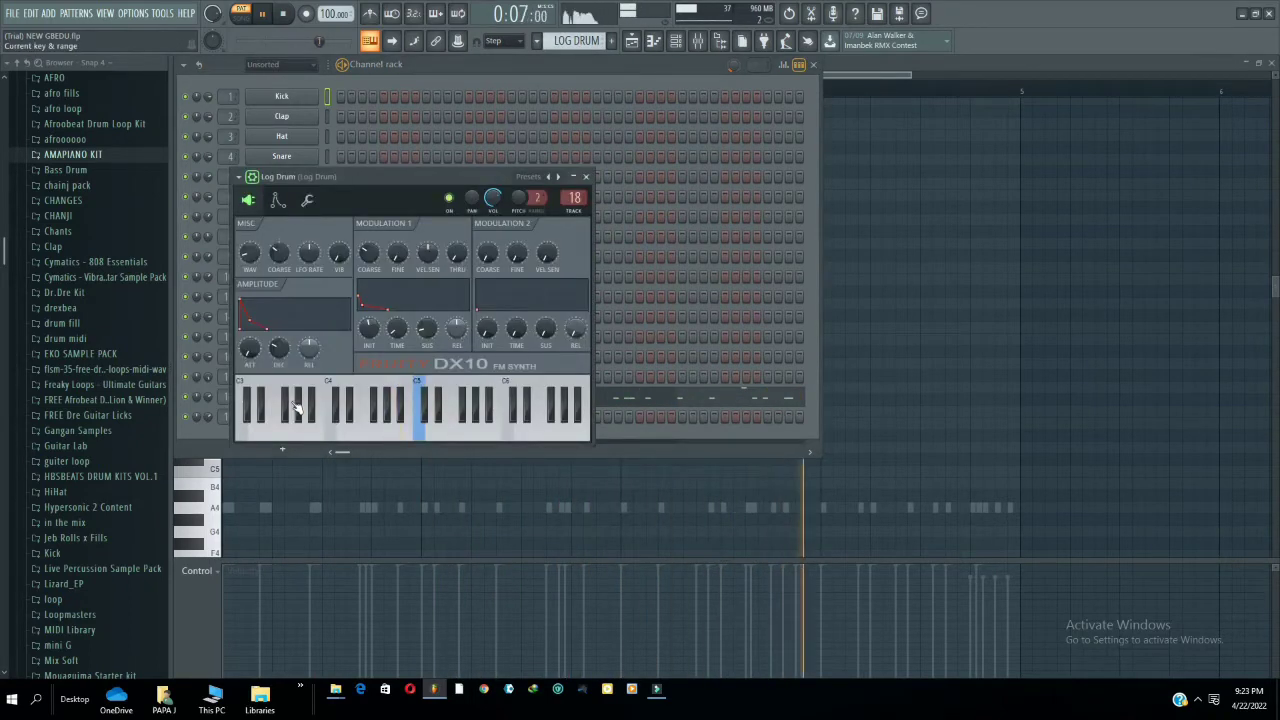
click(550, 180)
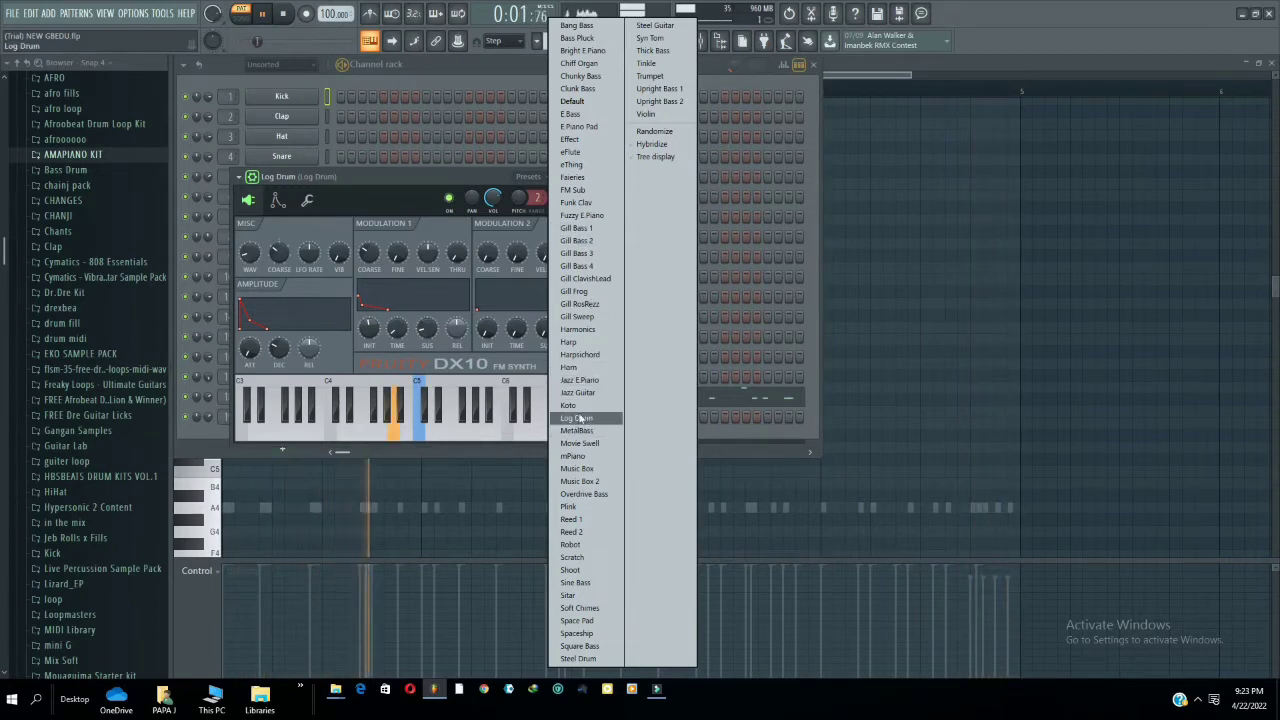
click(494, 172)
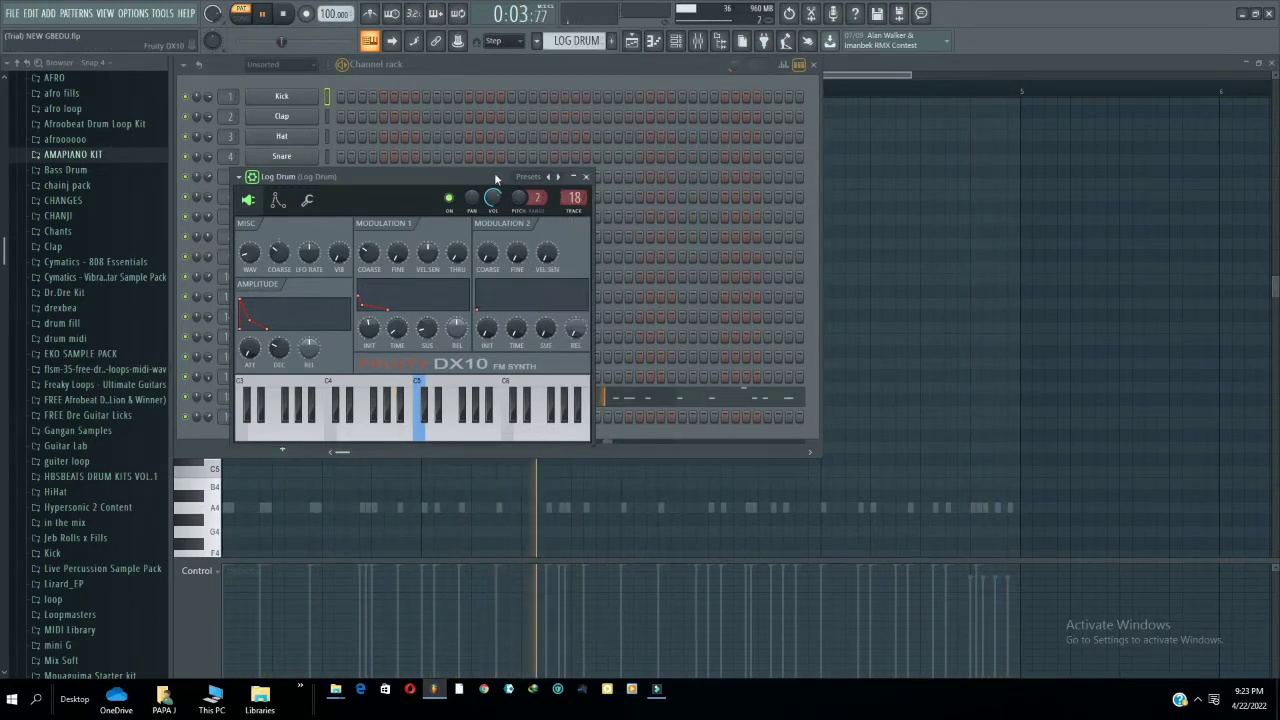
click(587, 177)
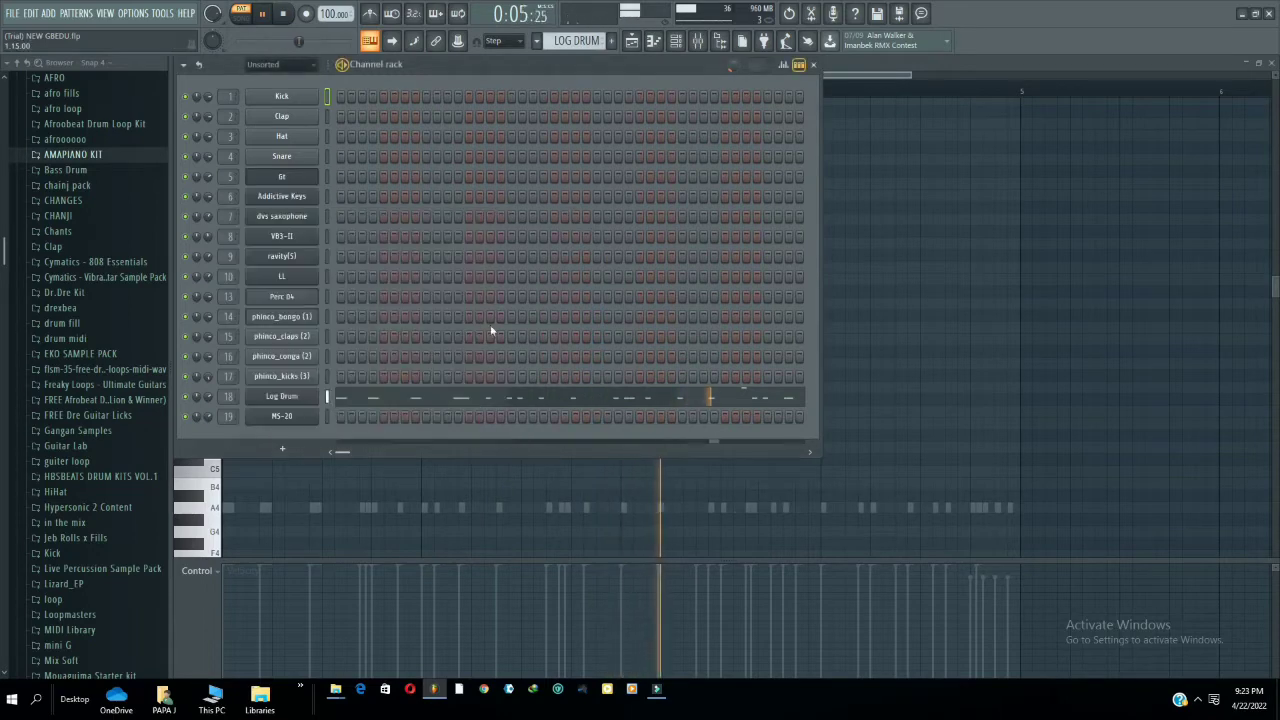
- Examine the Log Drum notes in the piano roll for the LOG DRUM and LOG DRUM #2 patterns
click(463, 403)
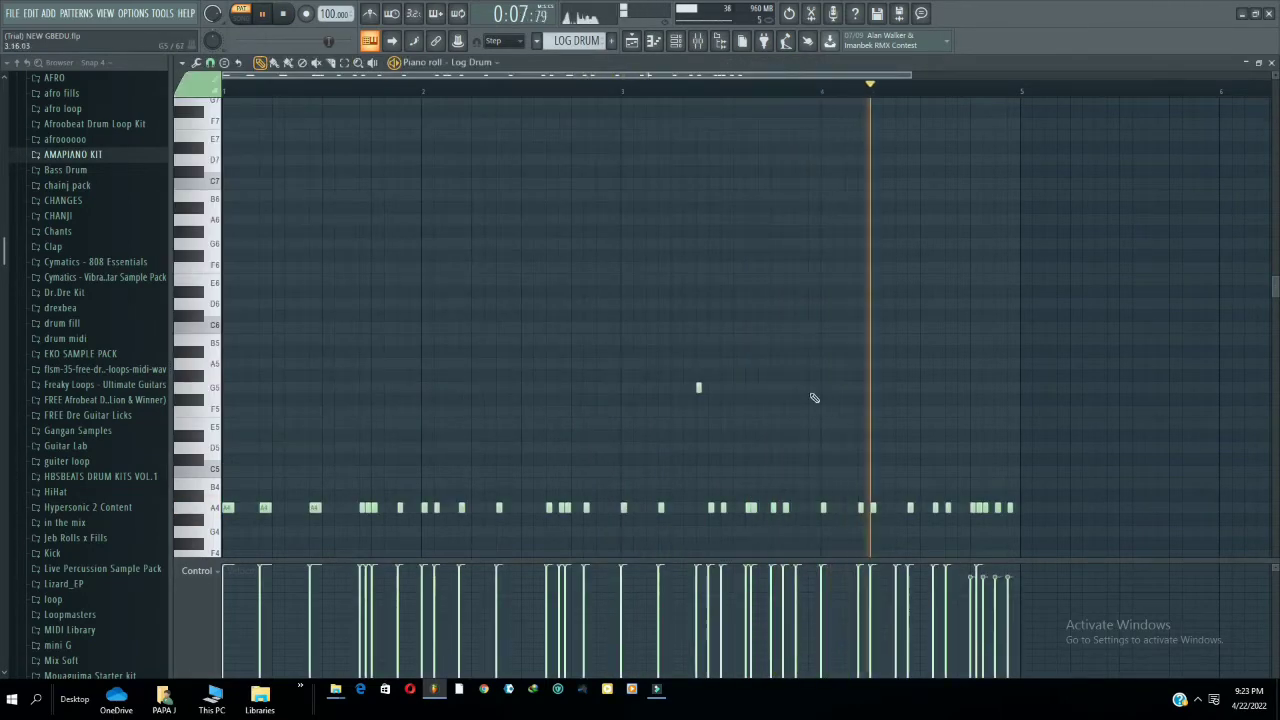
drag(1274, 286, 1276, 330)
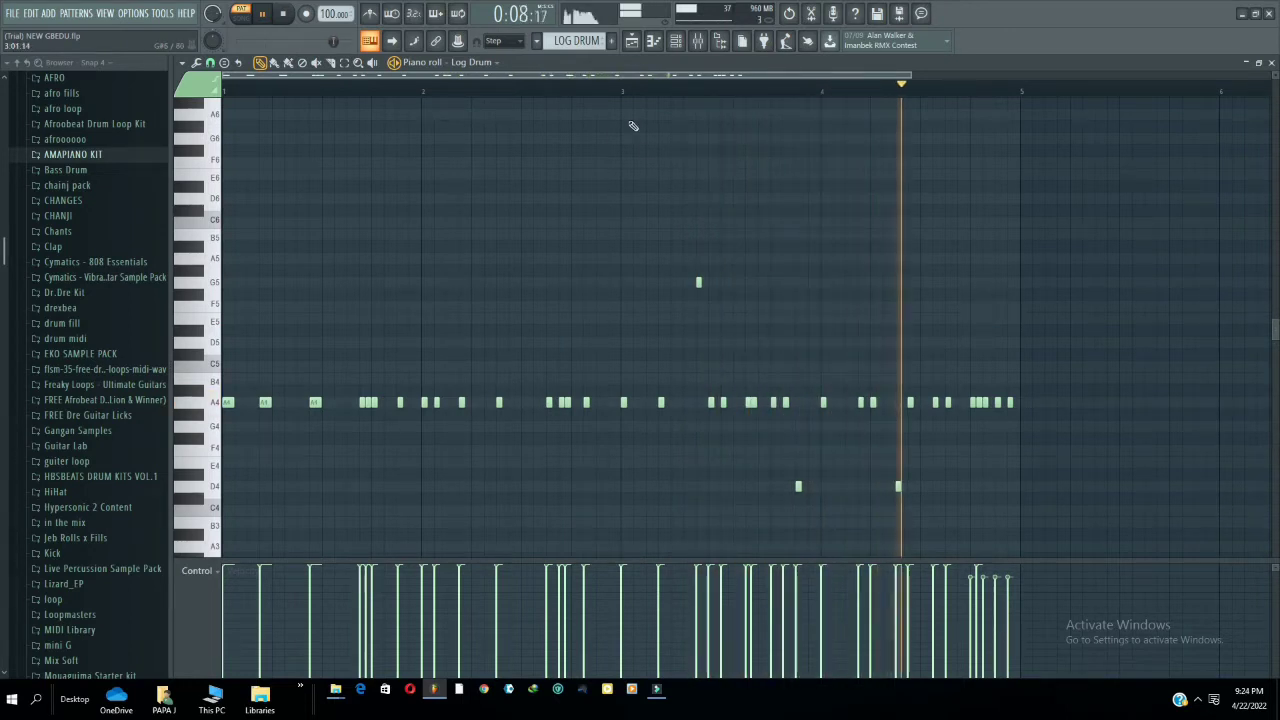
scroll(577, 41, down, 1)
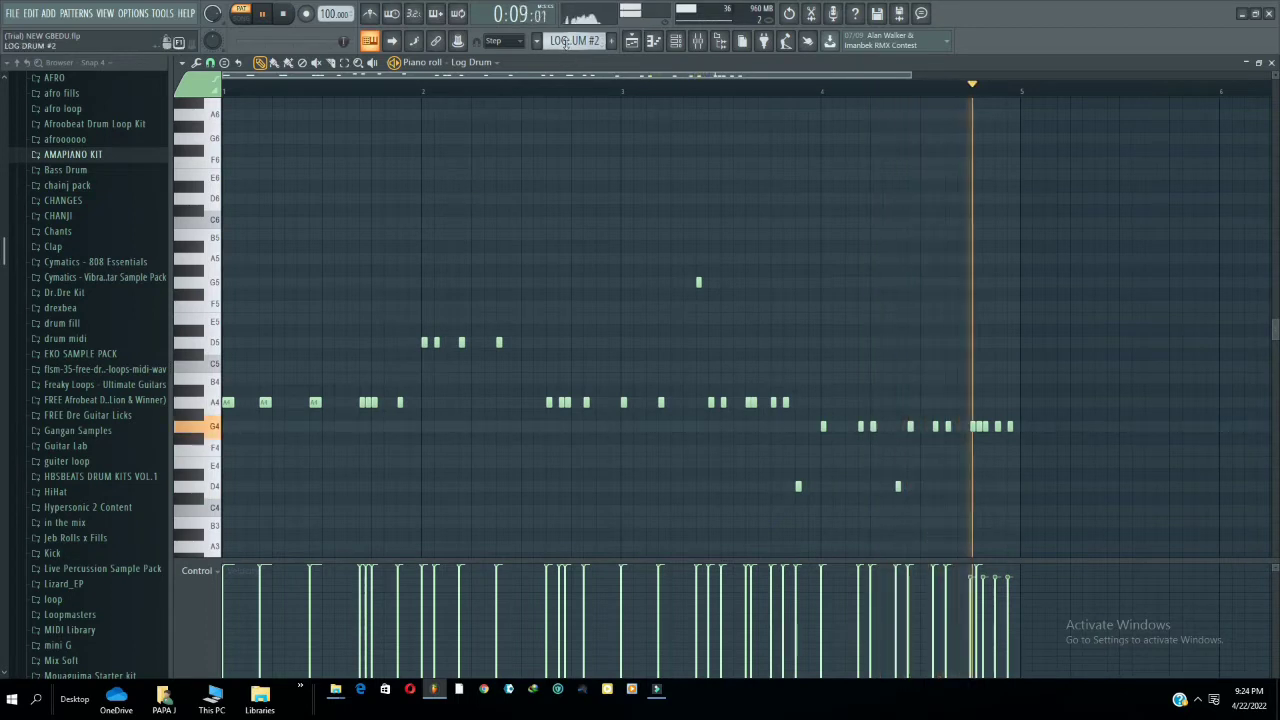
- Switch to the BASS pattern and review its MS-20 synth and bass notes
scroll(565, 43, down, 1)
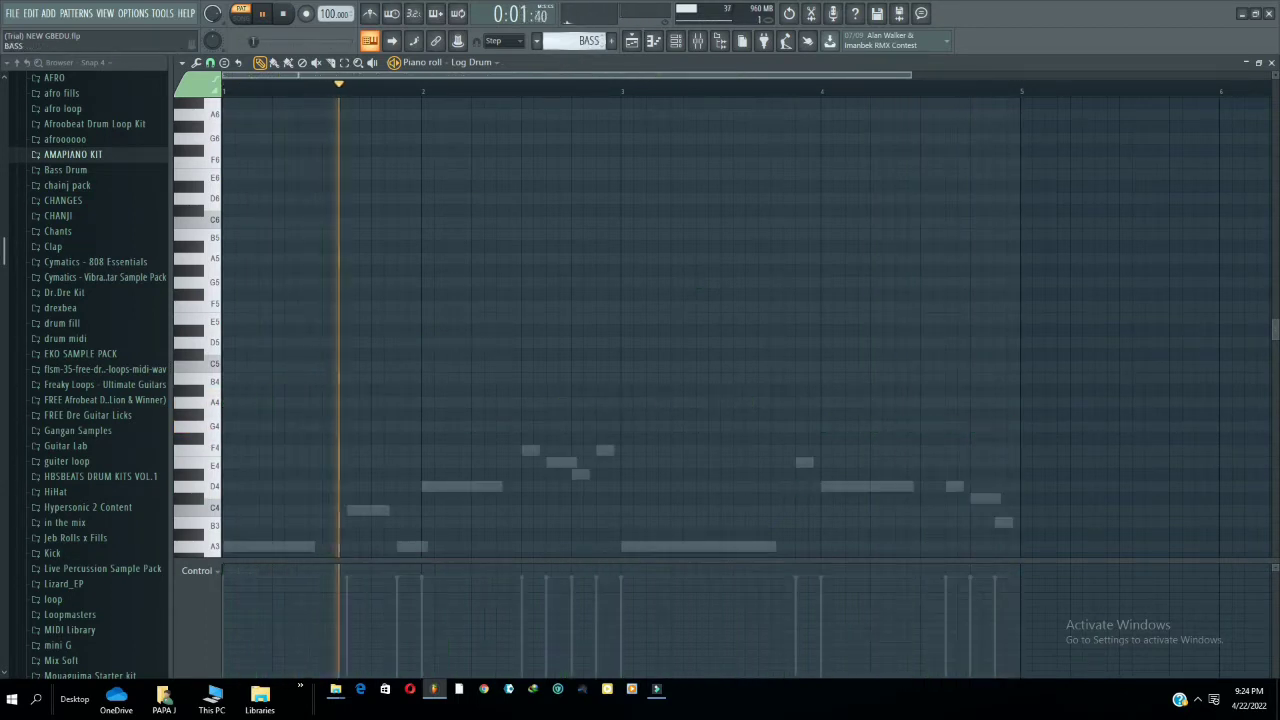
click(677, 41)
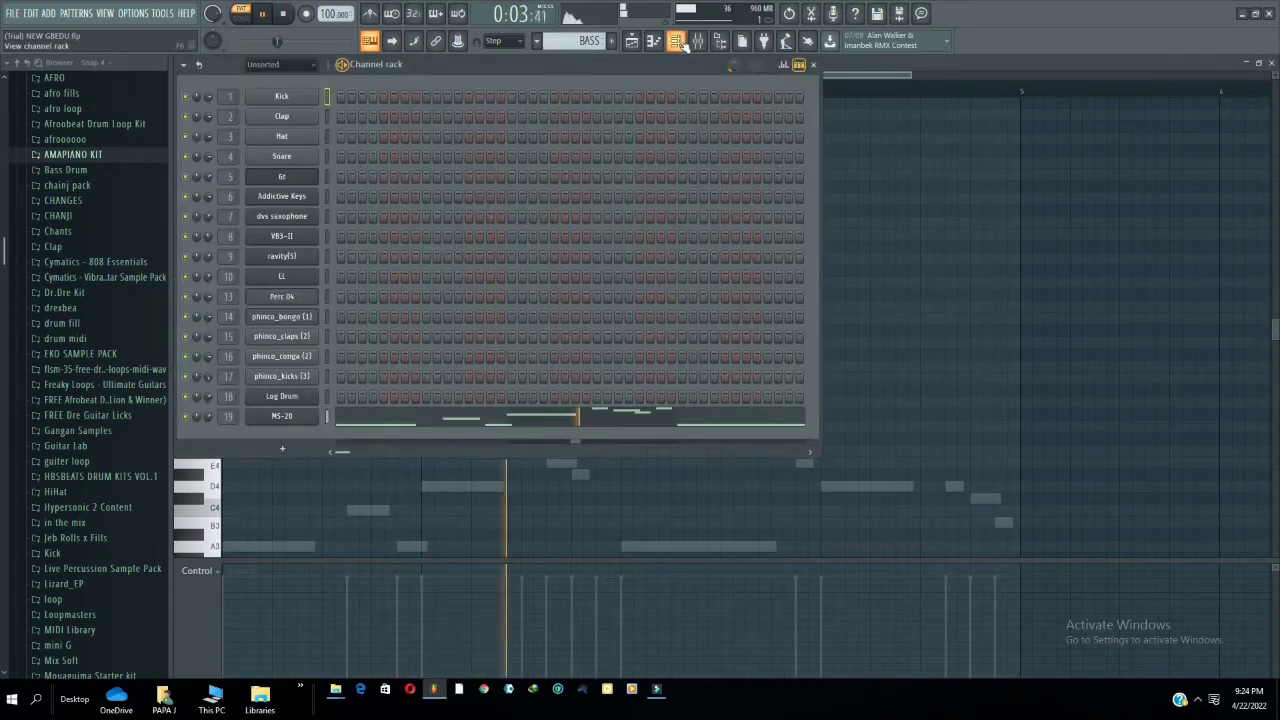
click(303, 417)
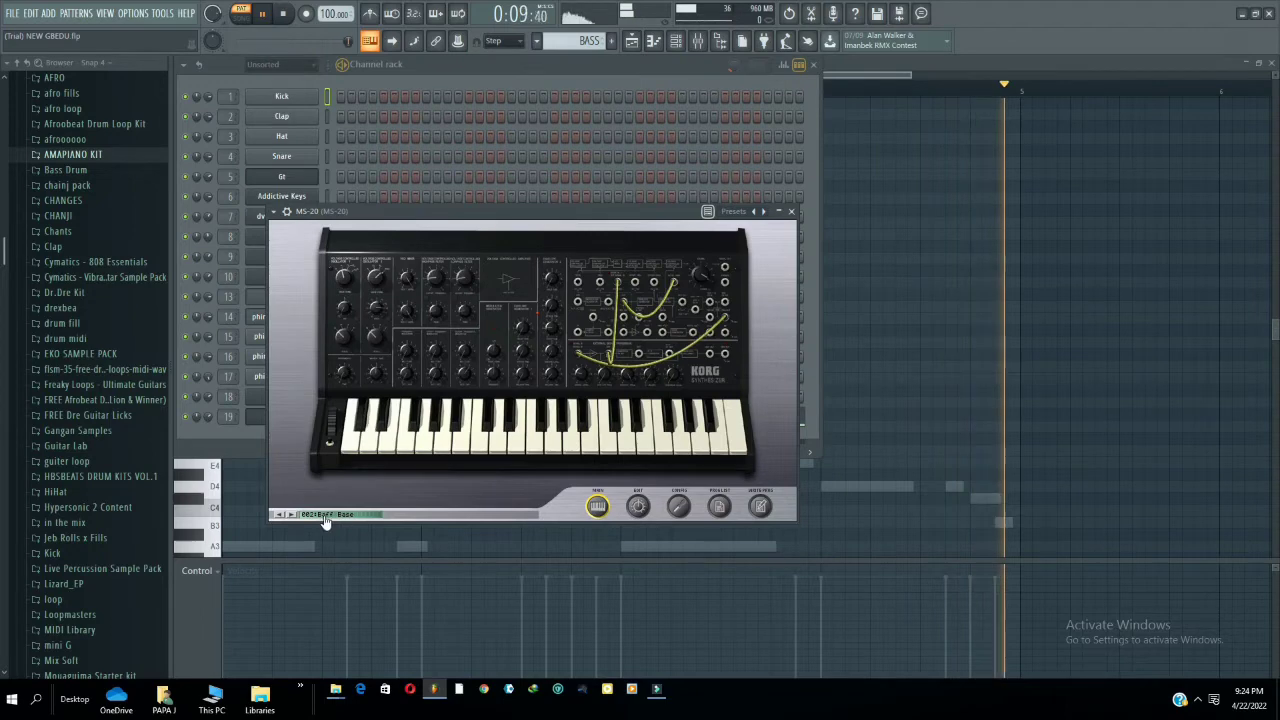
click(791, 213)
click(448, 423)
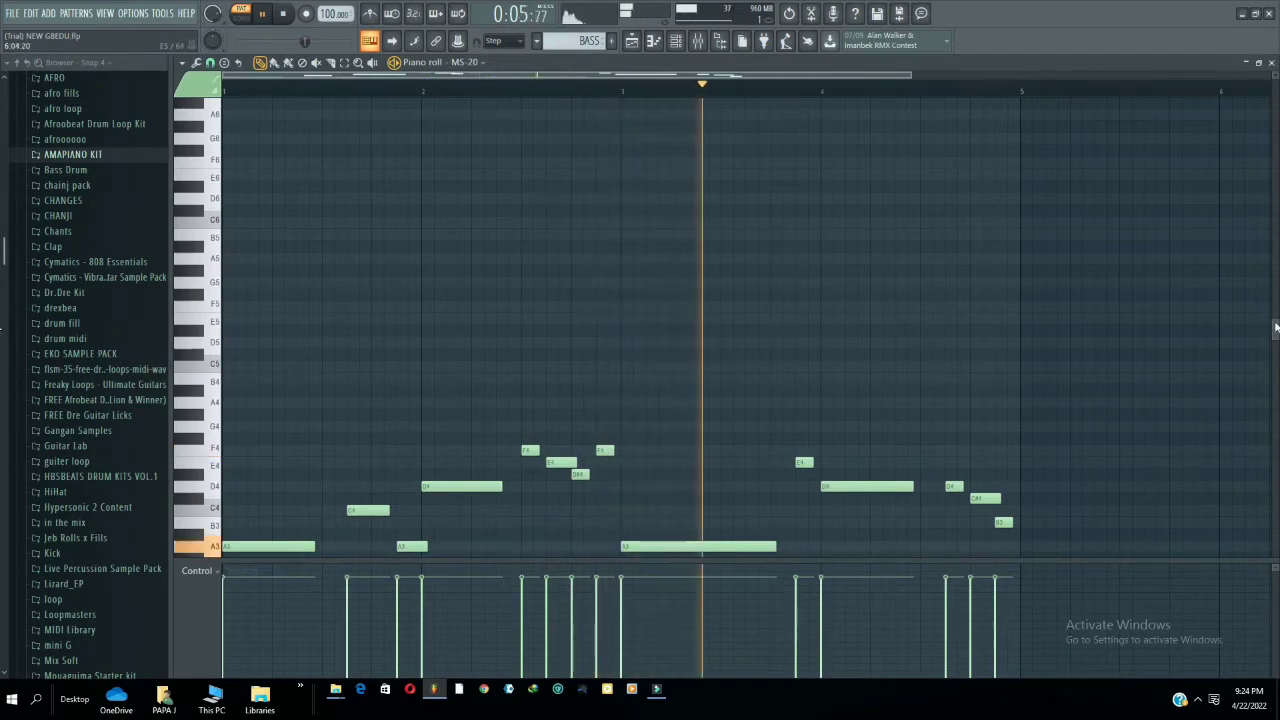
drag(1277, 330, 1278, 381)
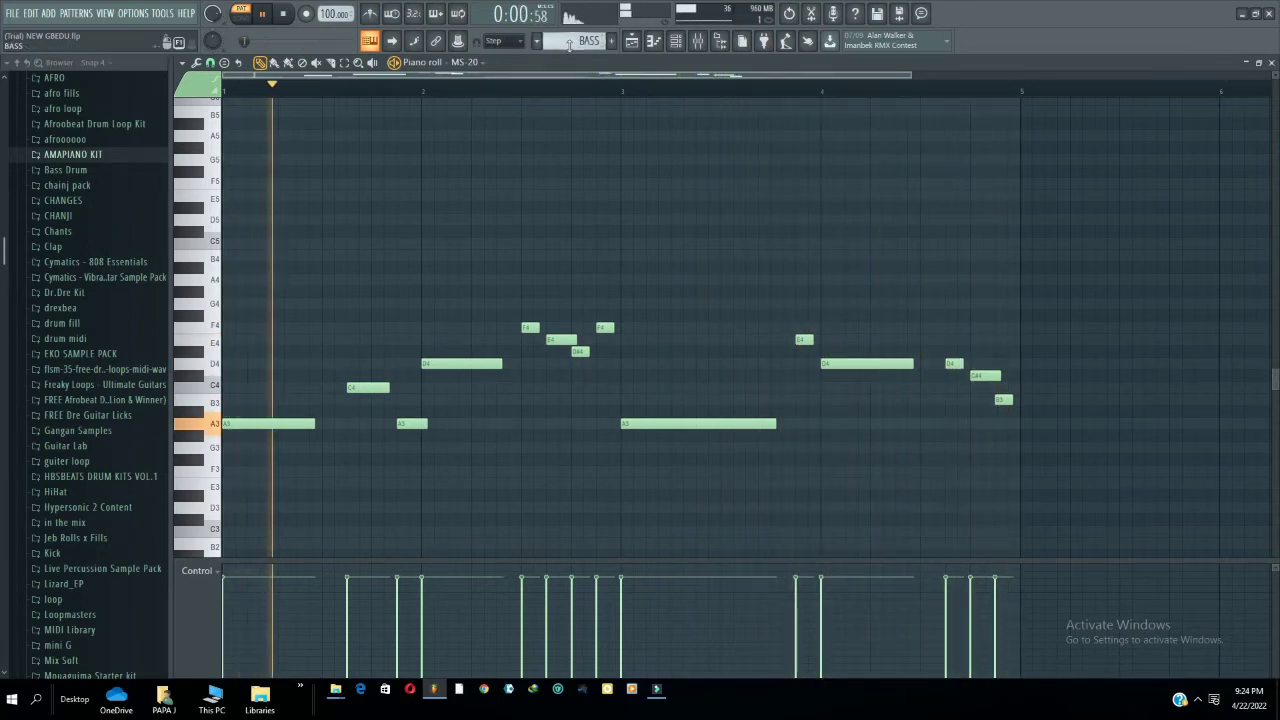
- Compare the MS-20 notes of the BASS #3 and BASS #2 patterns, stopping playback in between
drag(570, 44, 570, 36)
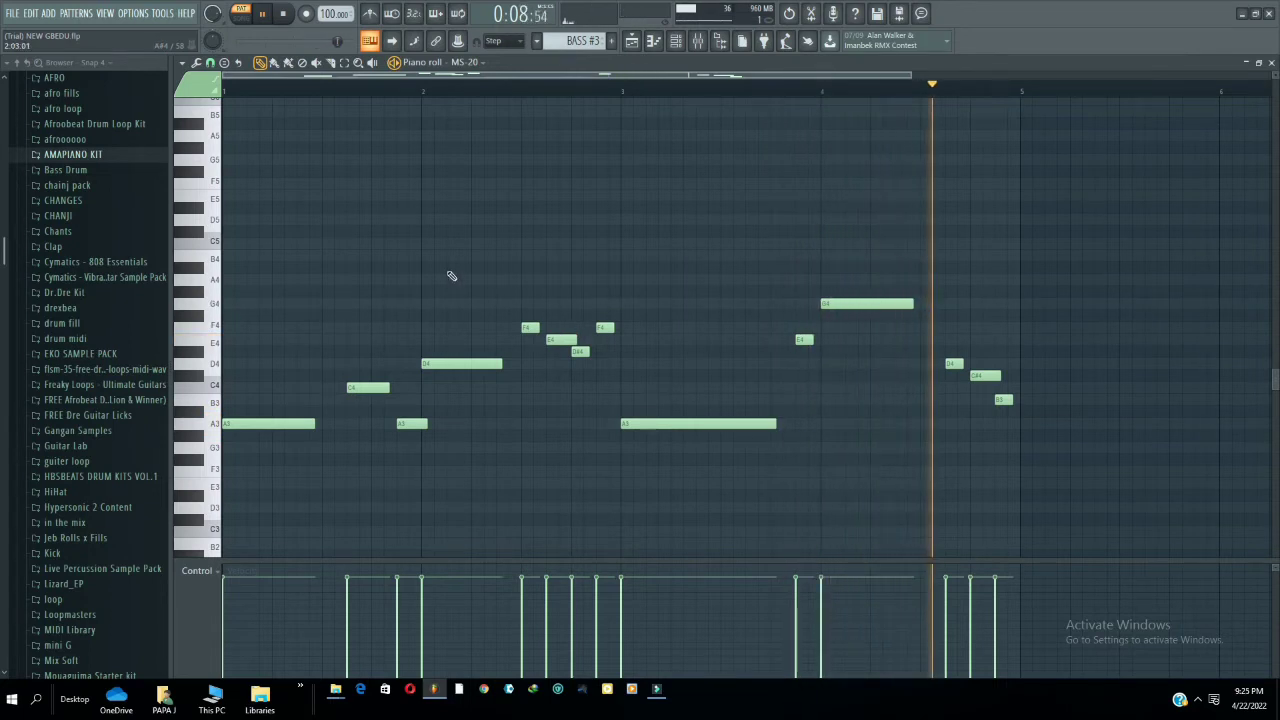
click(289, 17)
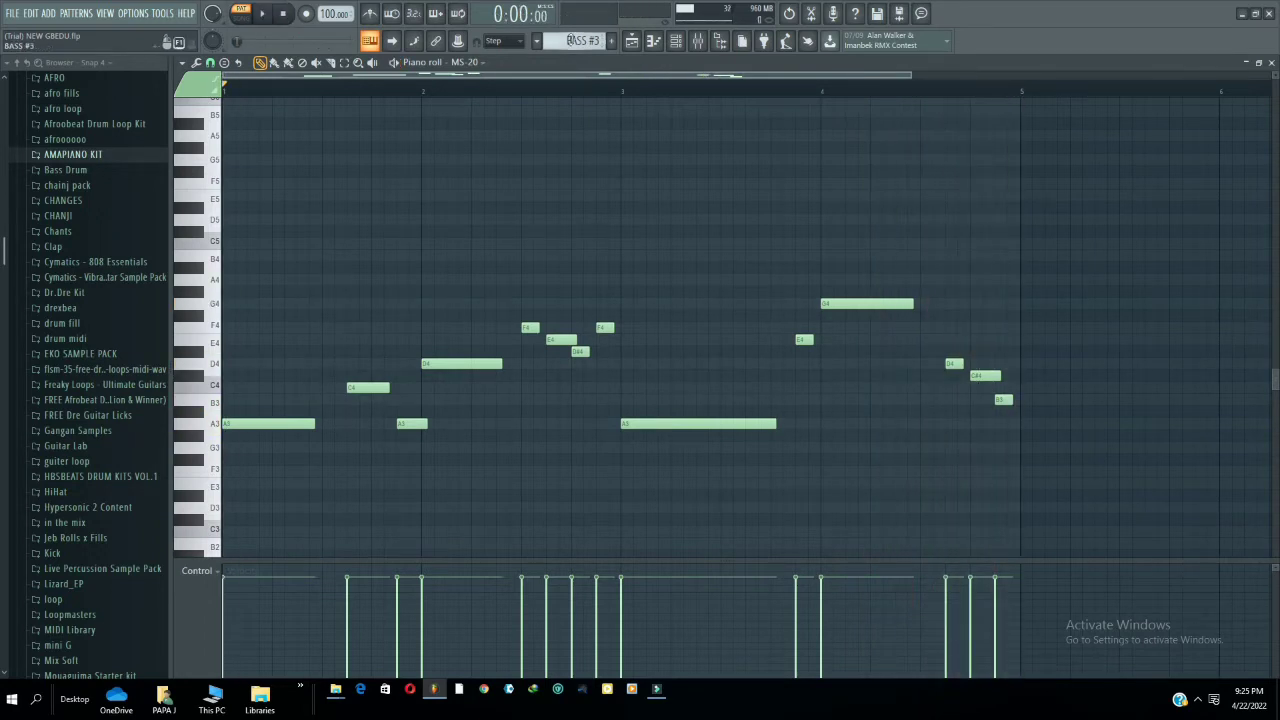
scroll(571, 42, up, 1)
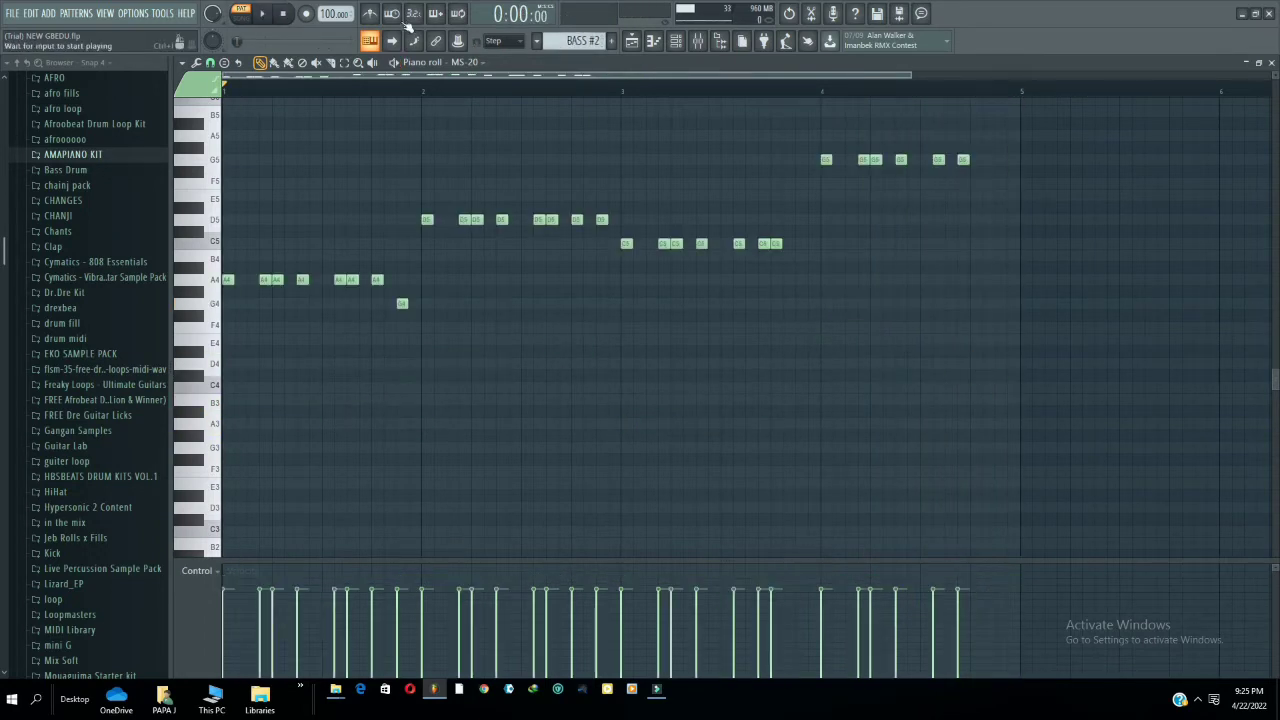
- Play back the BASS #2 pattern's MS-20 notes, stop, and reselect BASS #2 from the pattern list
click(268, 15)
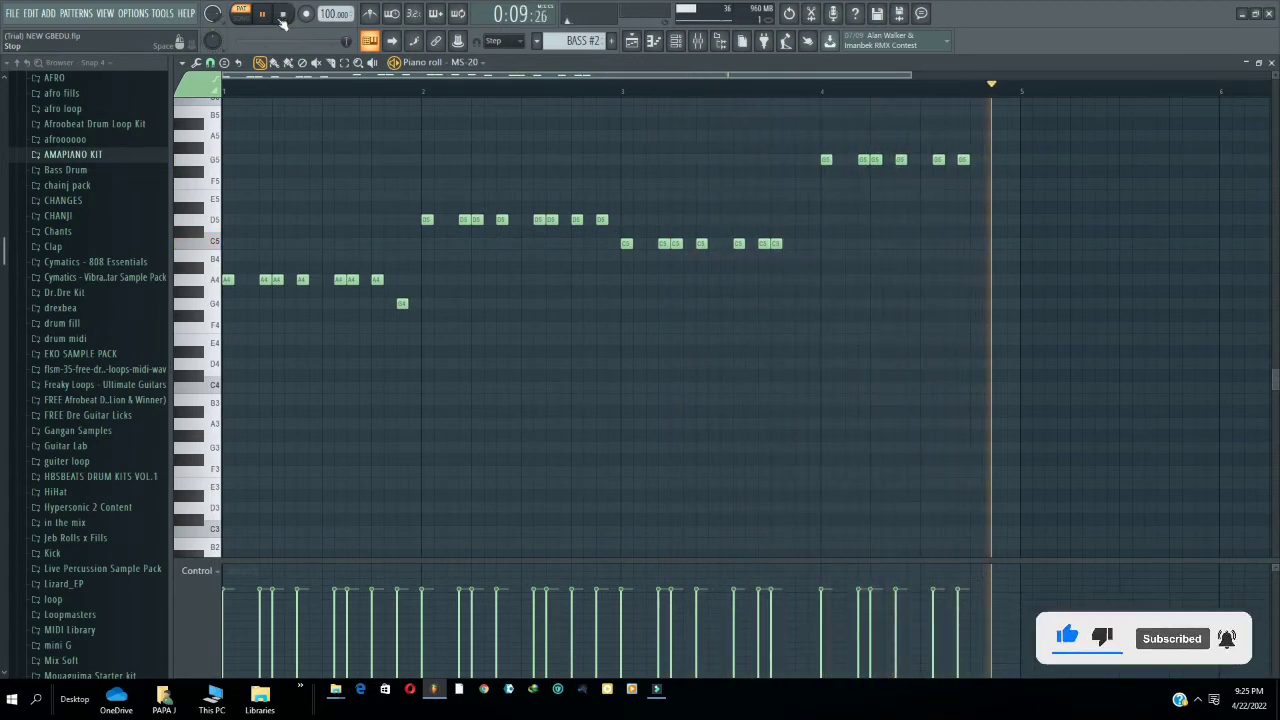
key(space)
scroll(563, 48, up, 5)
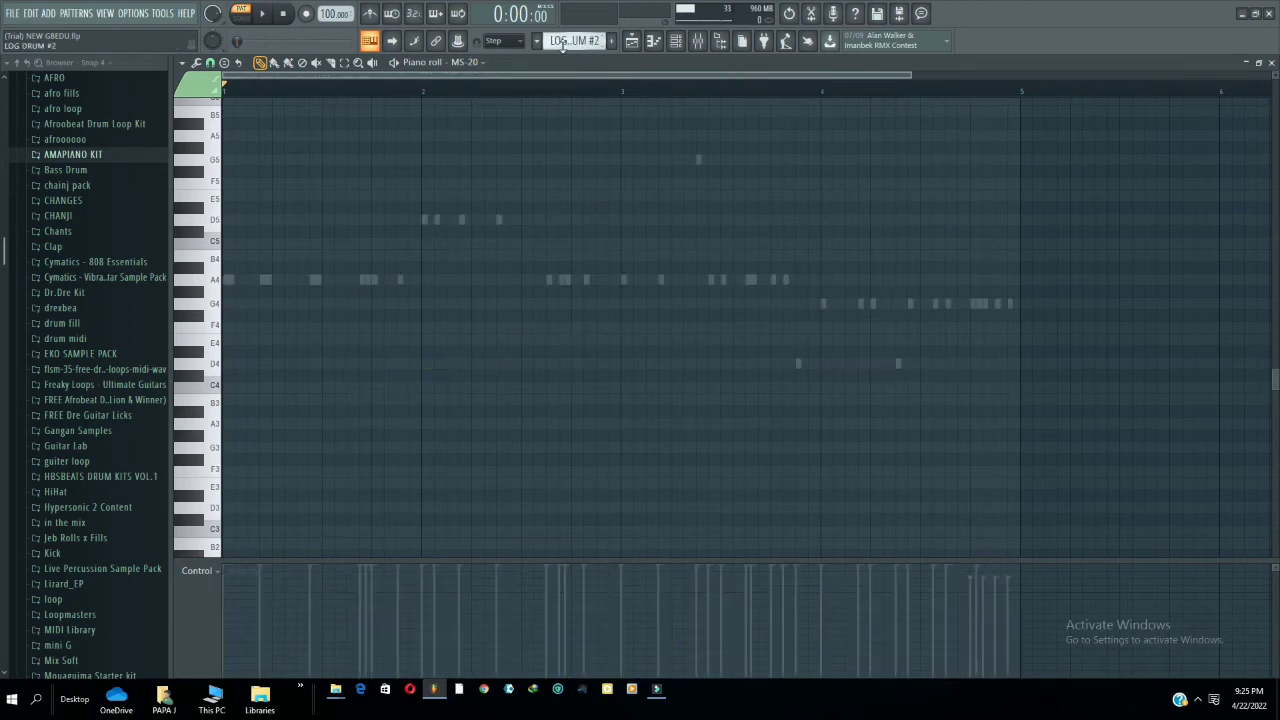
click(566, 42)
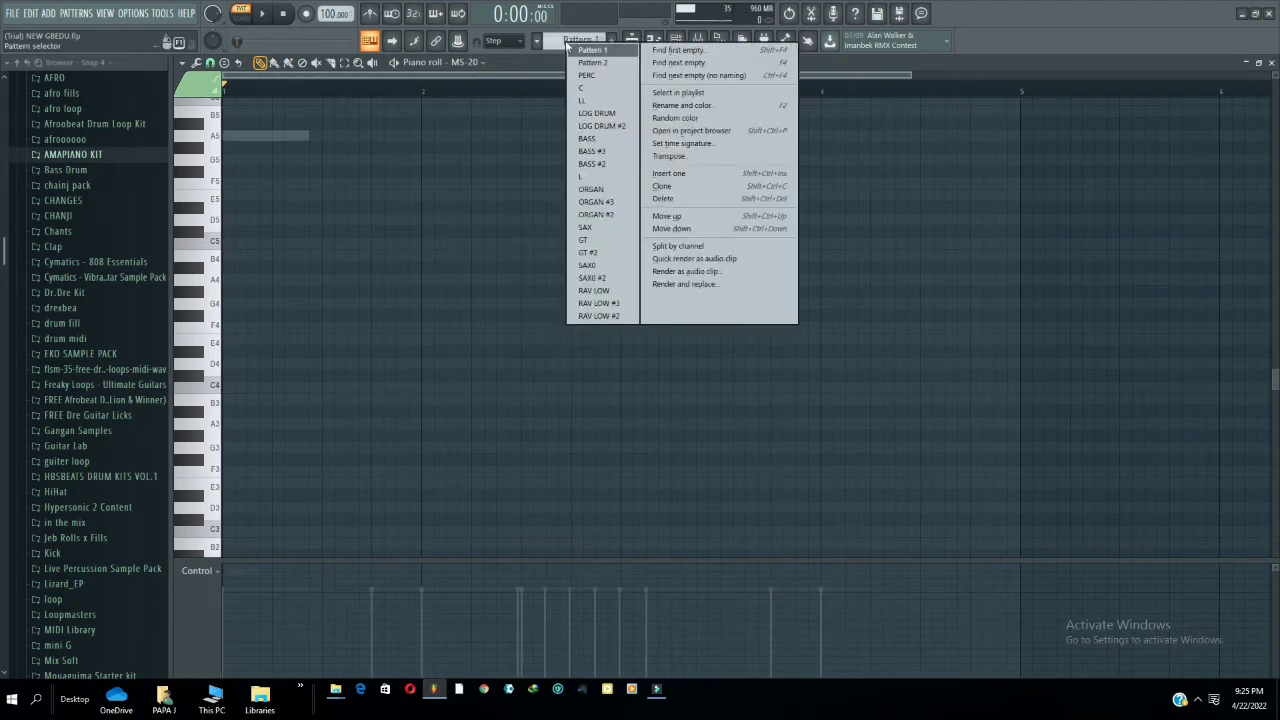
click(593, 164)
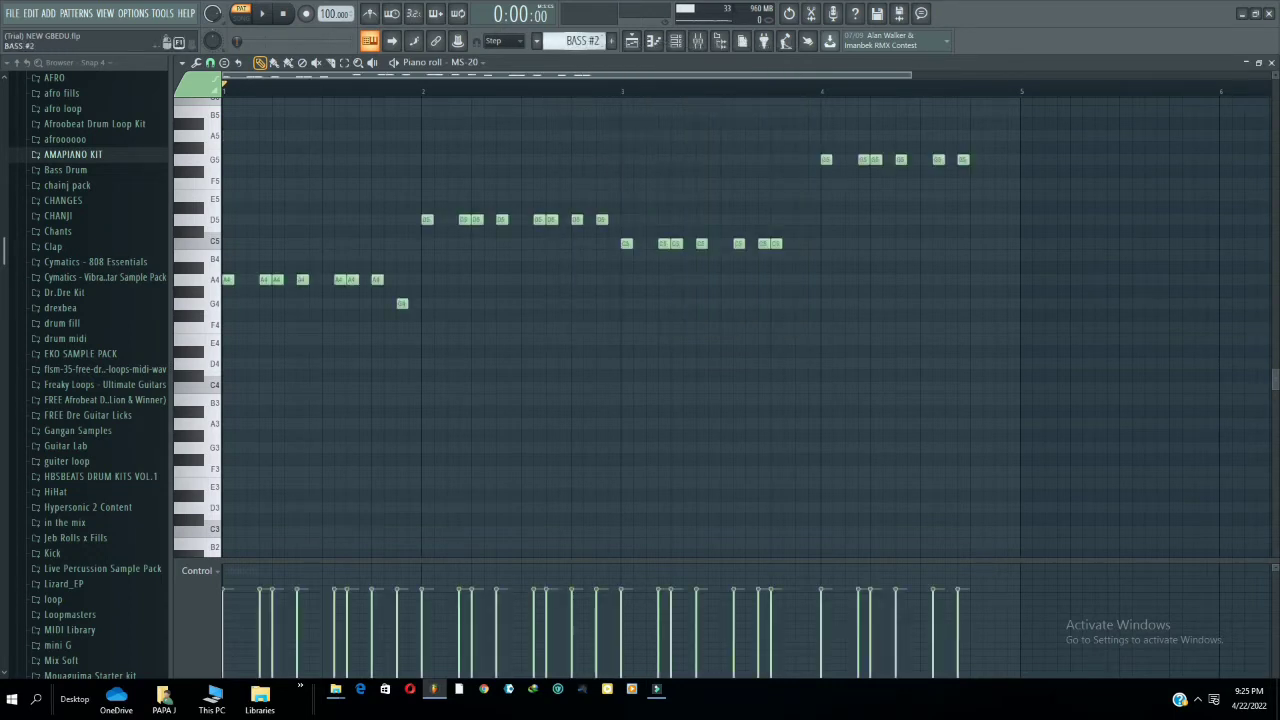
- Switch to the L pattern and examine the LL channel's notes around A6 in the piano roll
key(KP_Add)
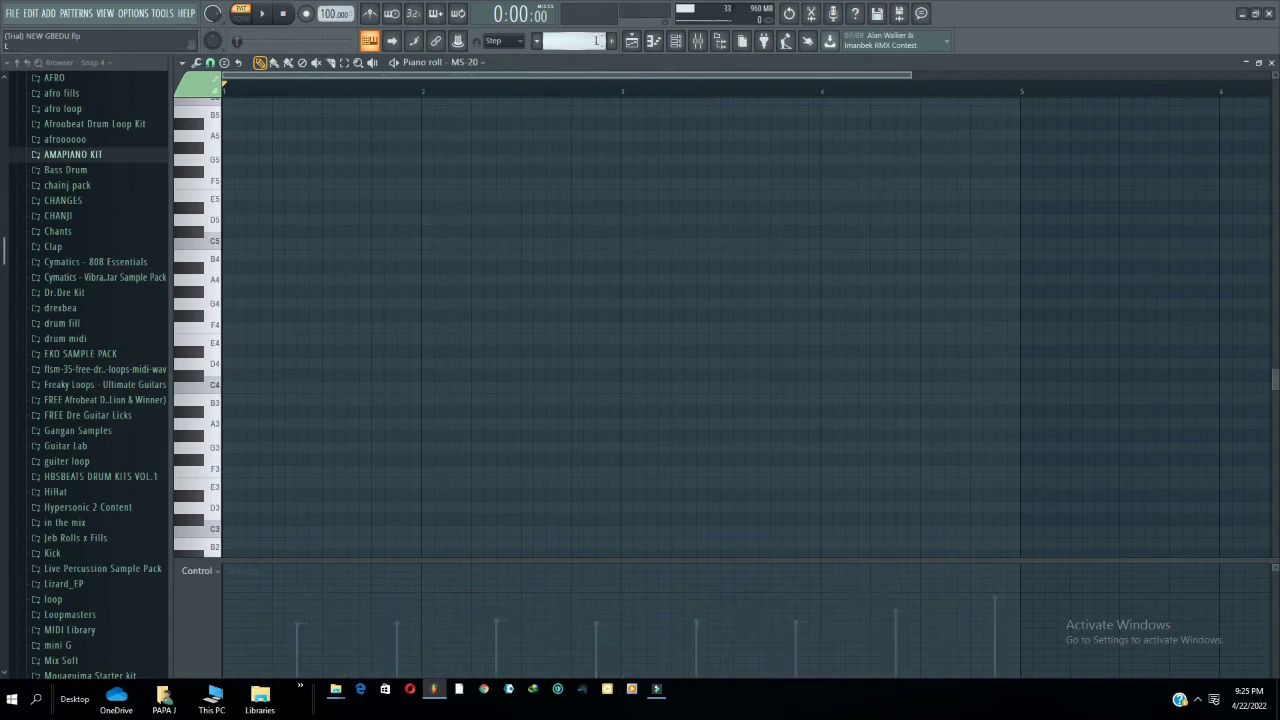
click(682, 43)
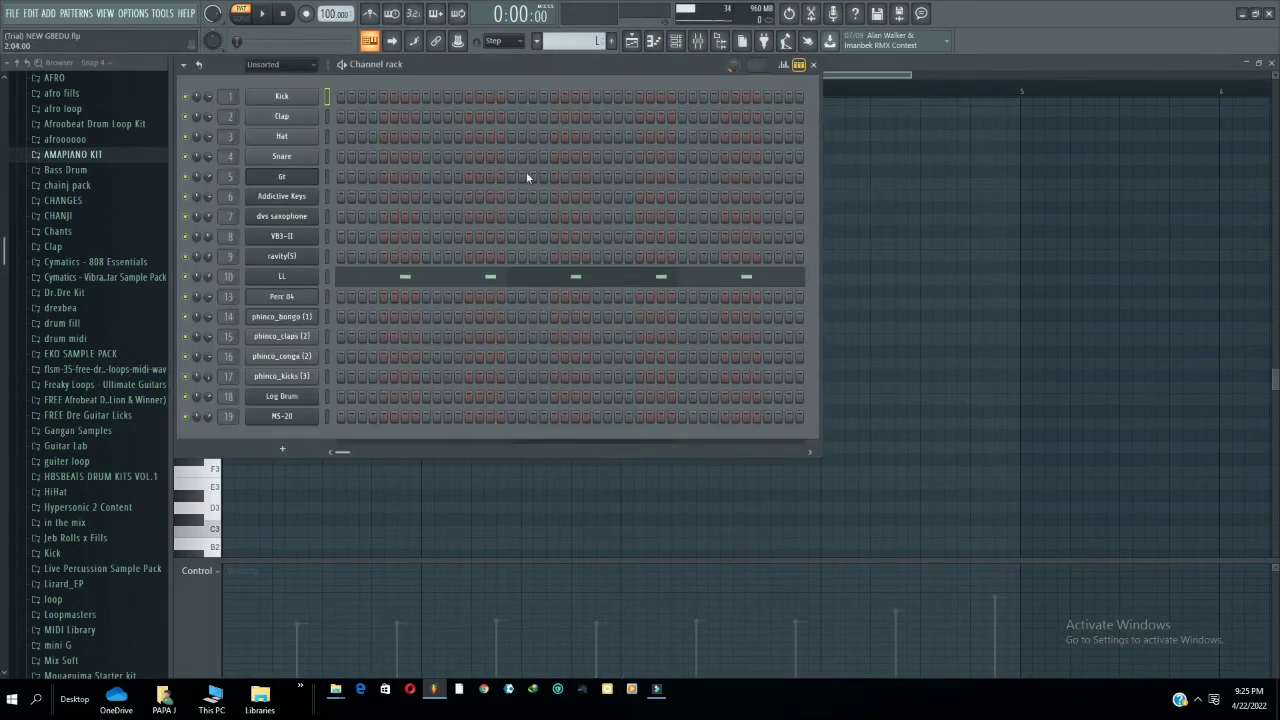
click(427, 285)
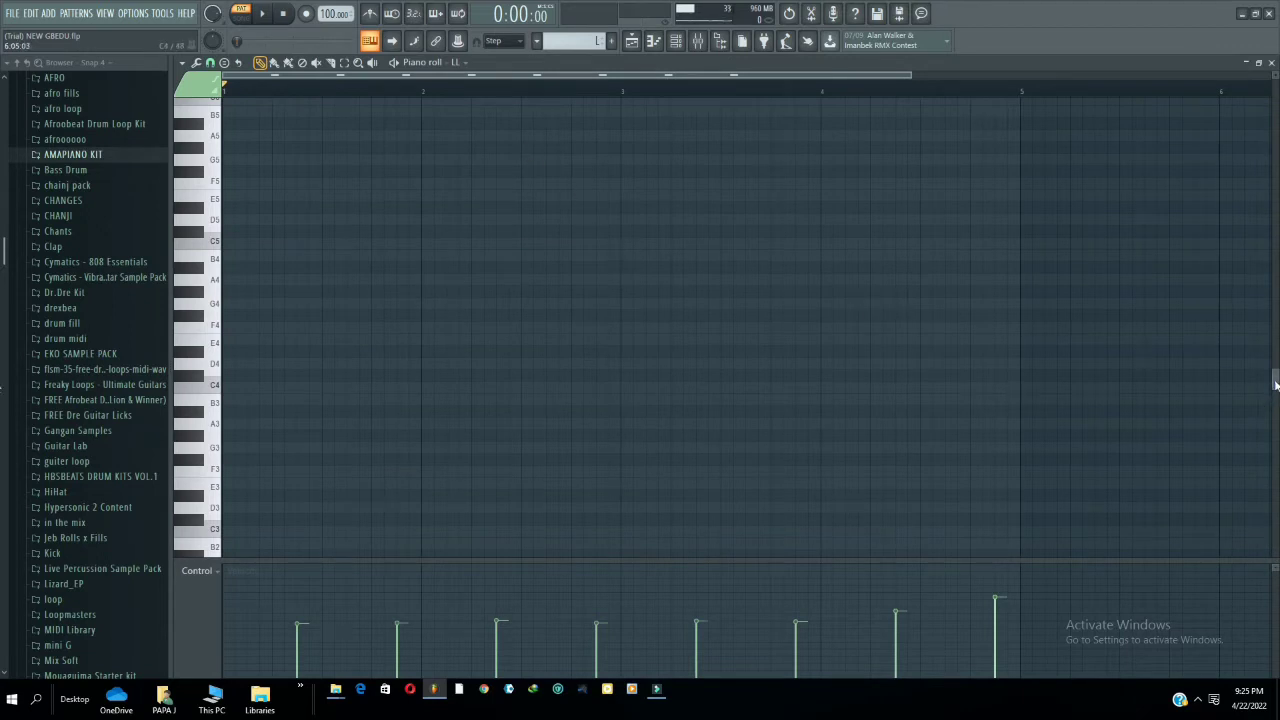
drag(1276, 383, 1276, 290)
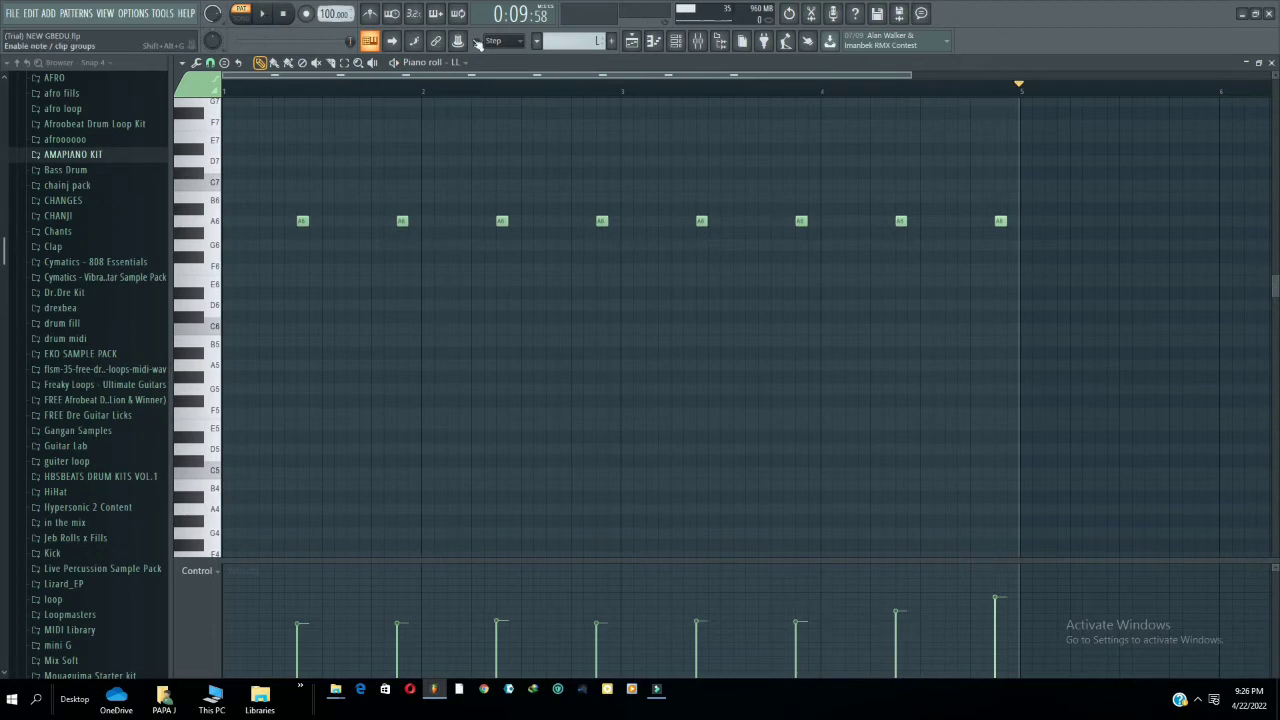
- Switch to the ORGAN pattern and review its VB3-II chords in the piano roll and the organ plugin's settings
key(KP_Add)
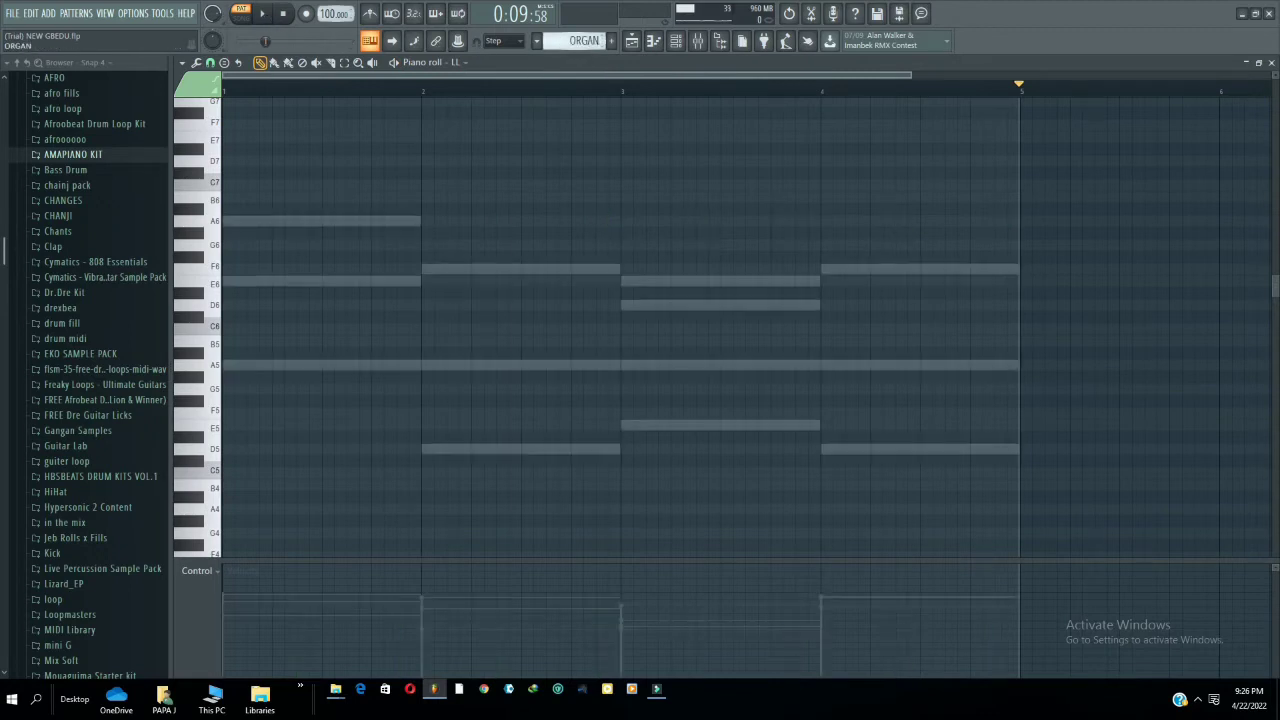
click(676, 42)
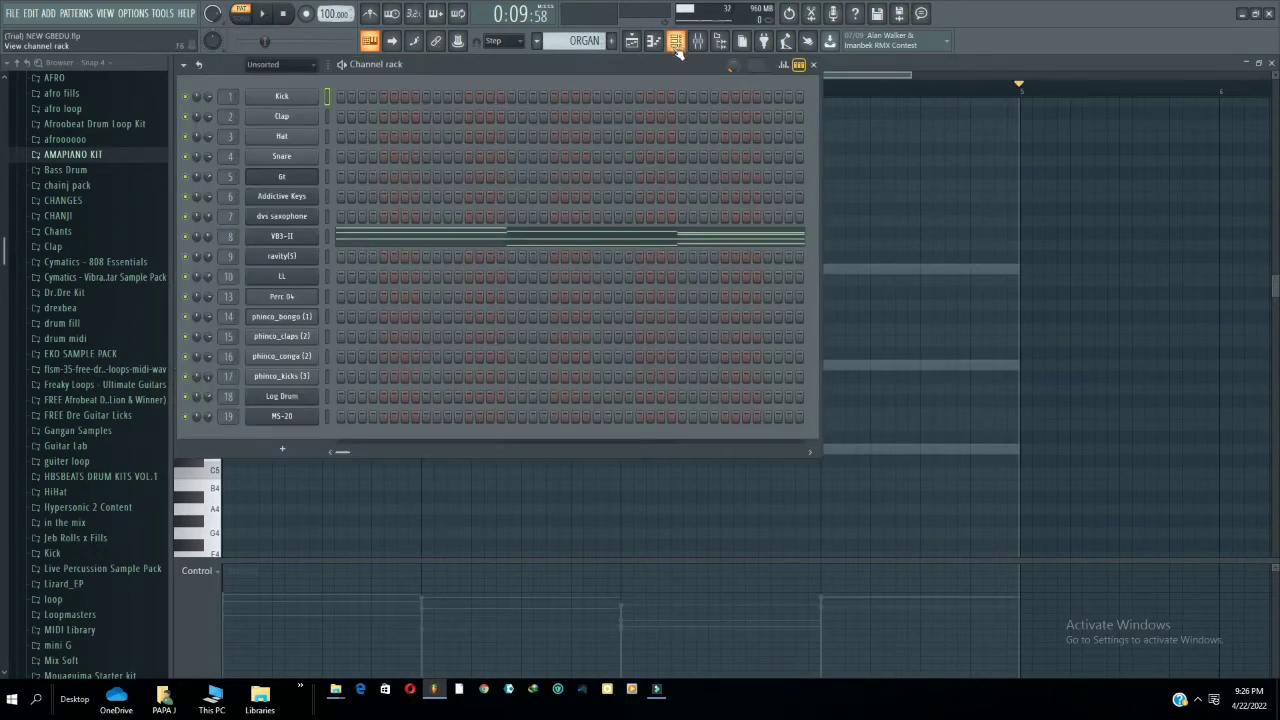
click(449, 243)
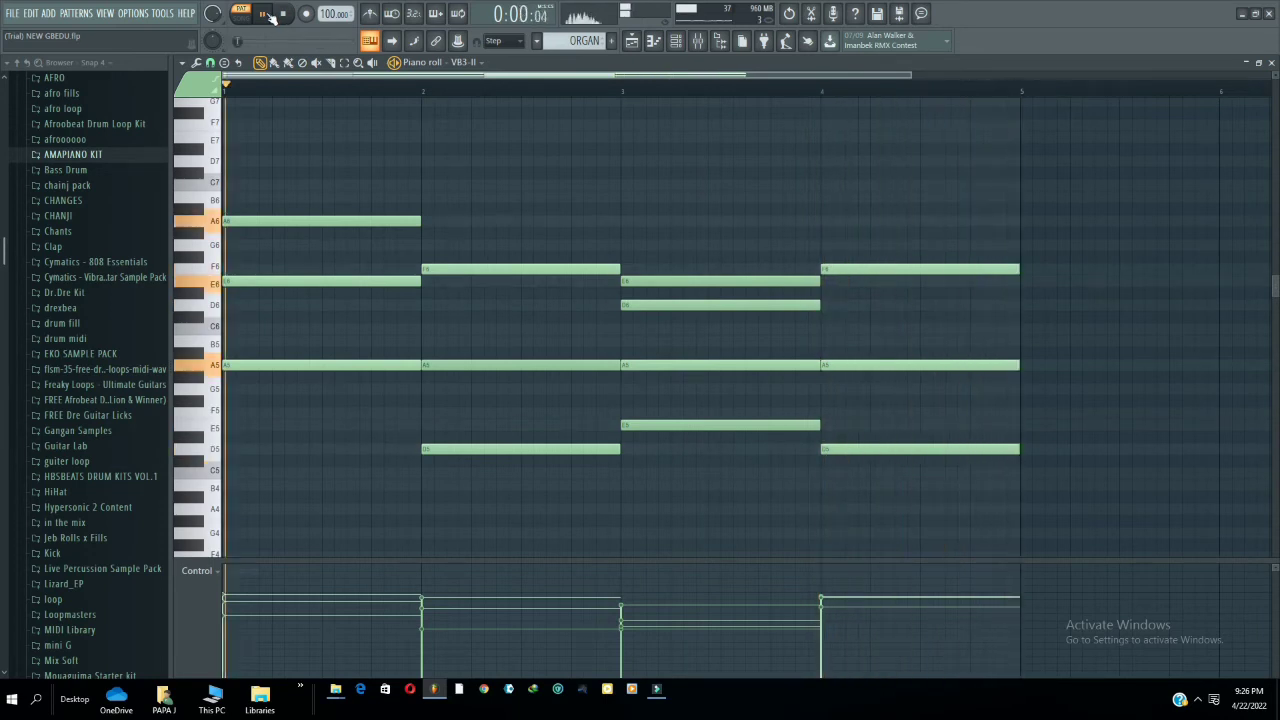
click(675, 40)
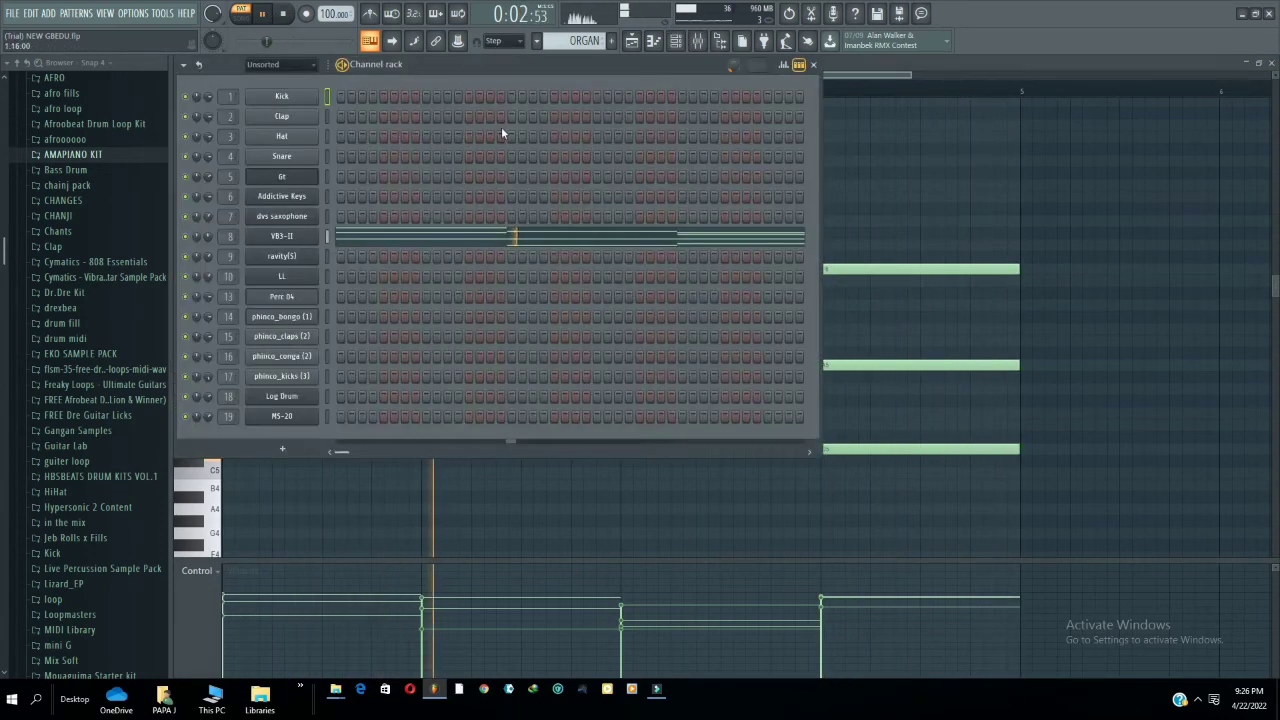
click(289, 240)
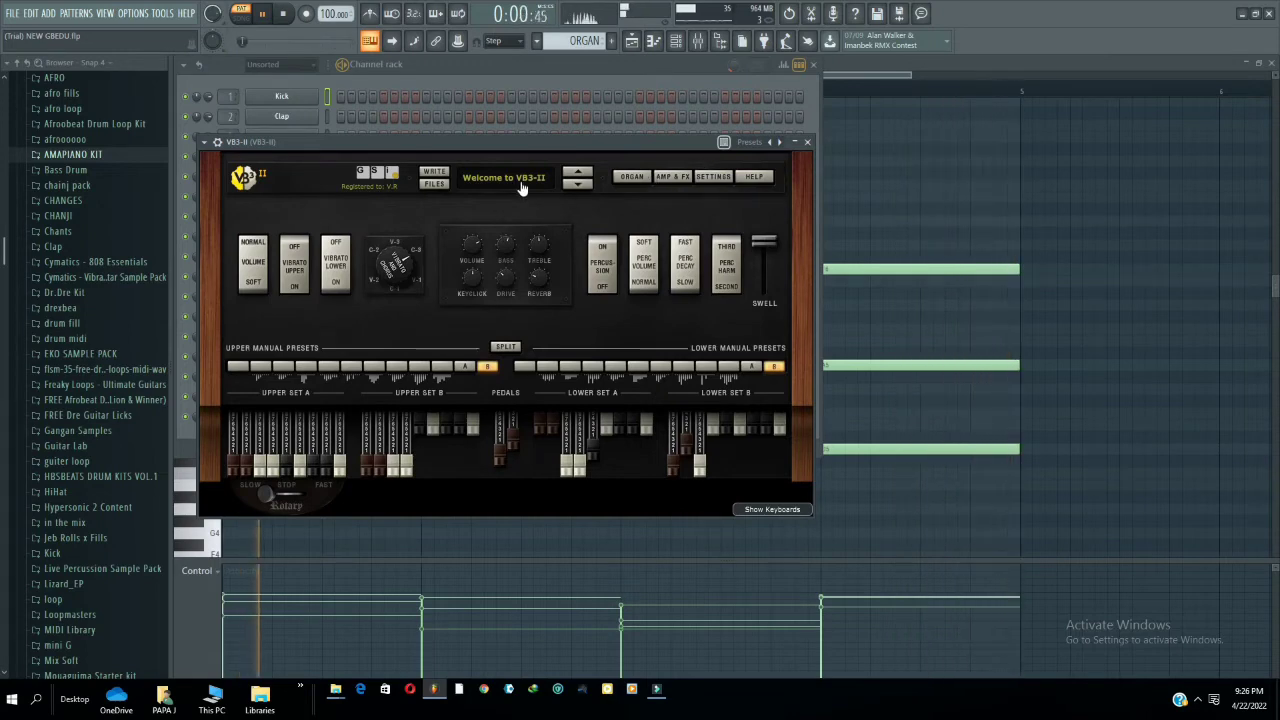
click(807, 142)
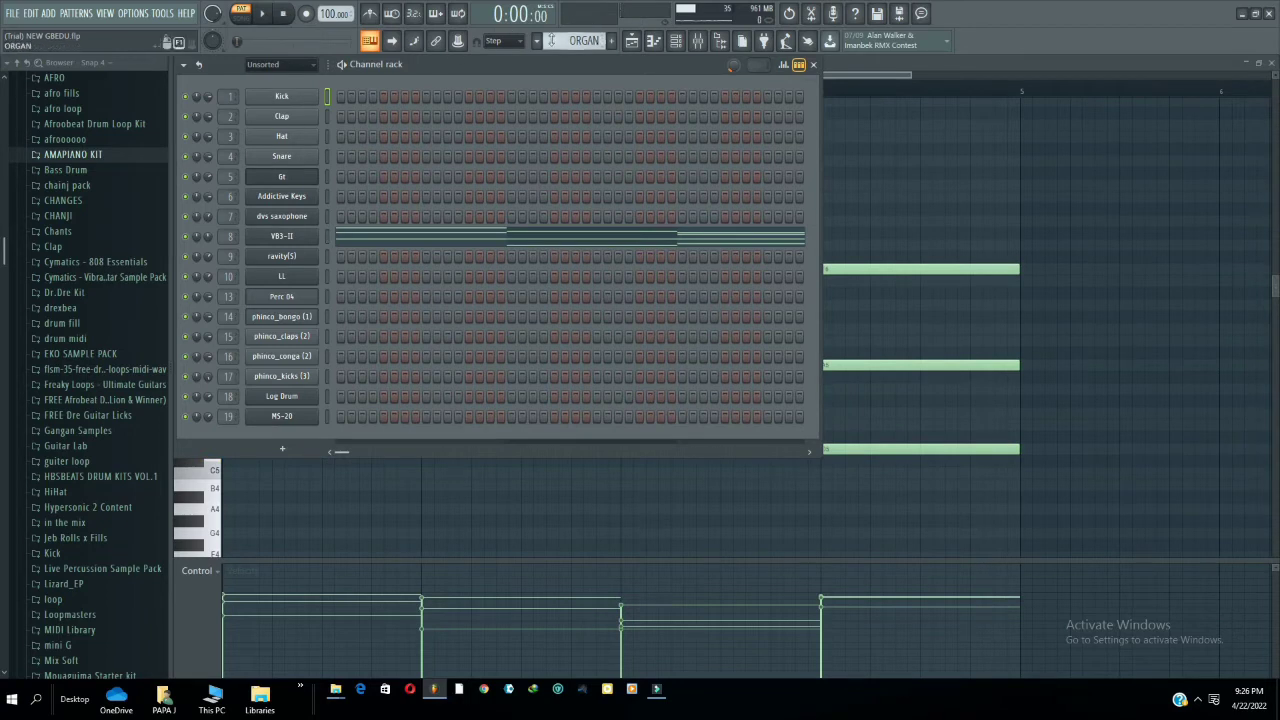
- Play and compare the VB3-II chords of the ORGAN #3 and ORGAN #2 patterns in the piano roll, stopping playback after each
key(KP_Add)
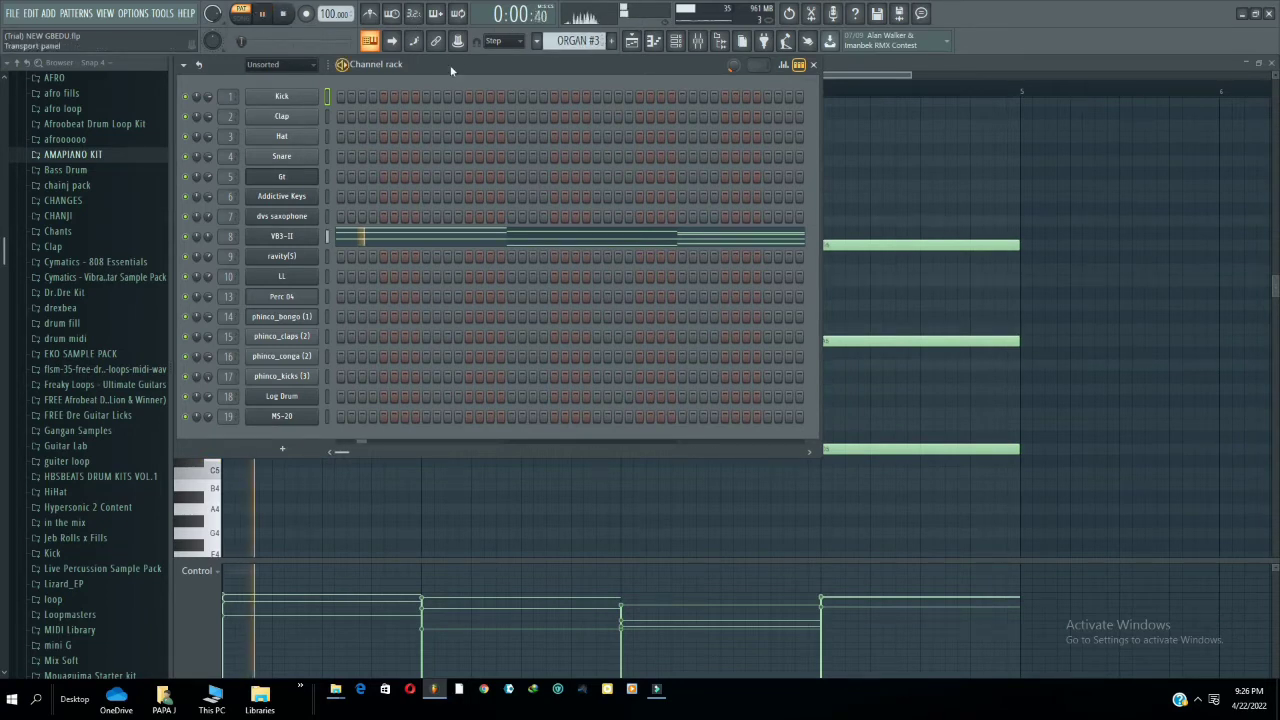
click(631, 47)
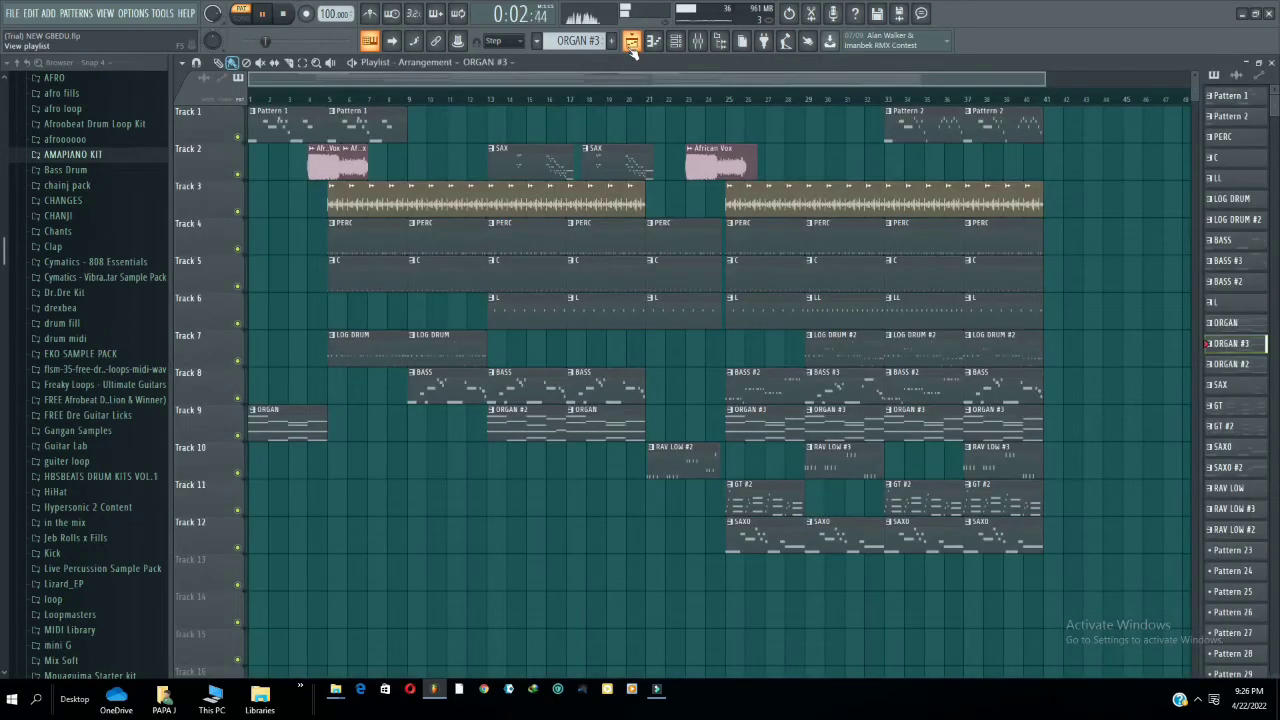
click(698, 45)
click(655, 41)
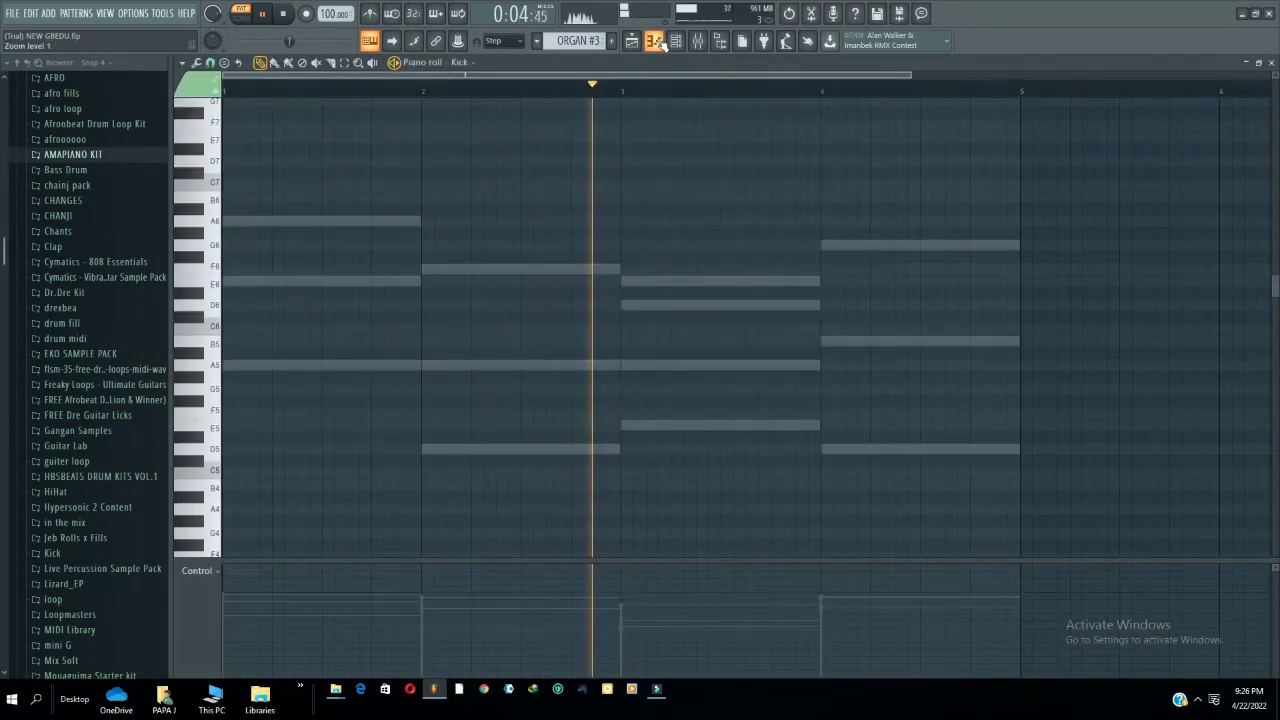
key(F6)
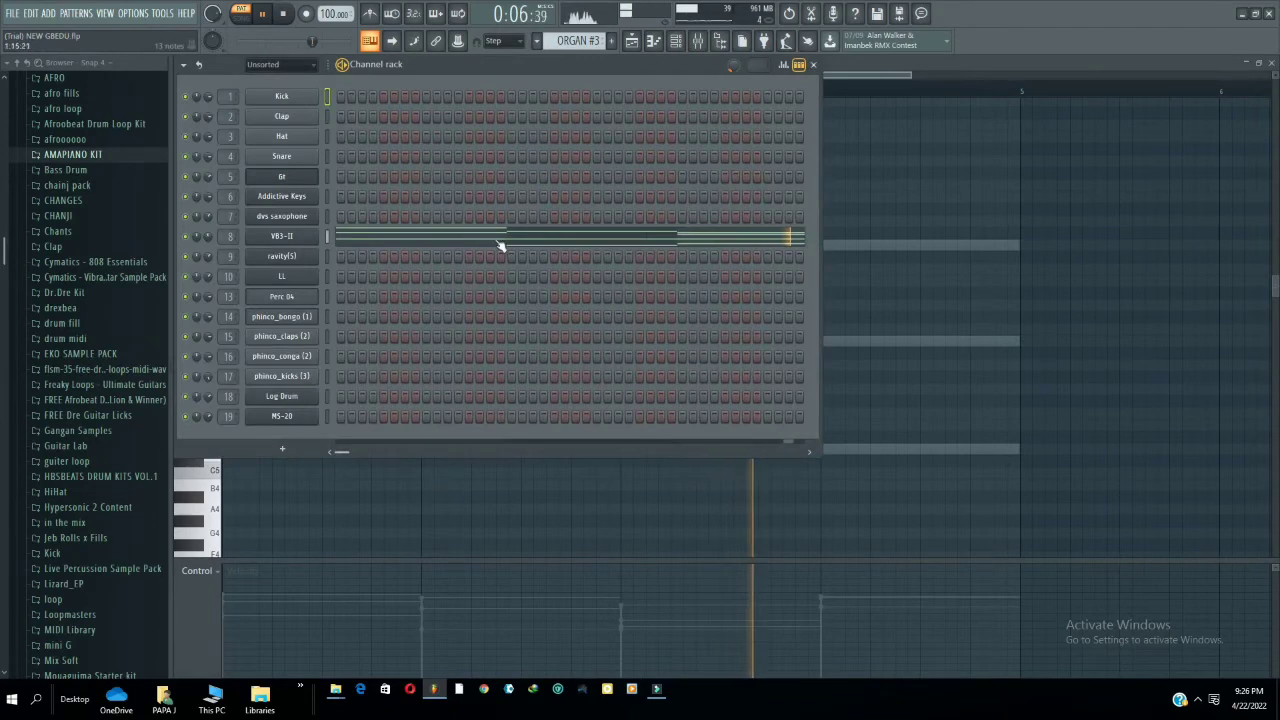
click(498, 240)
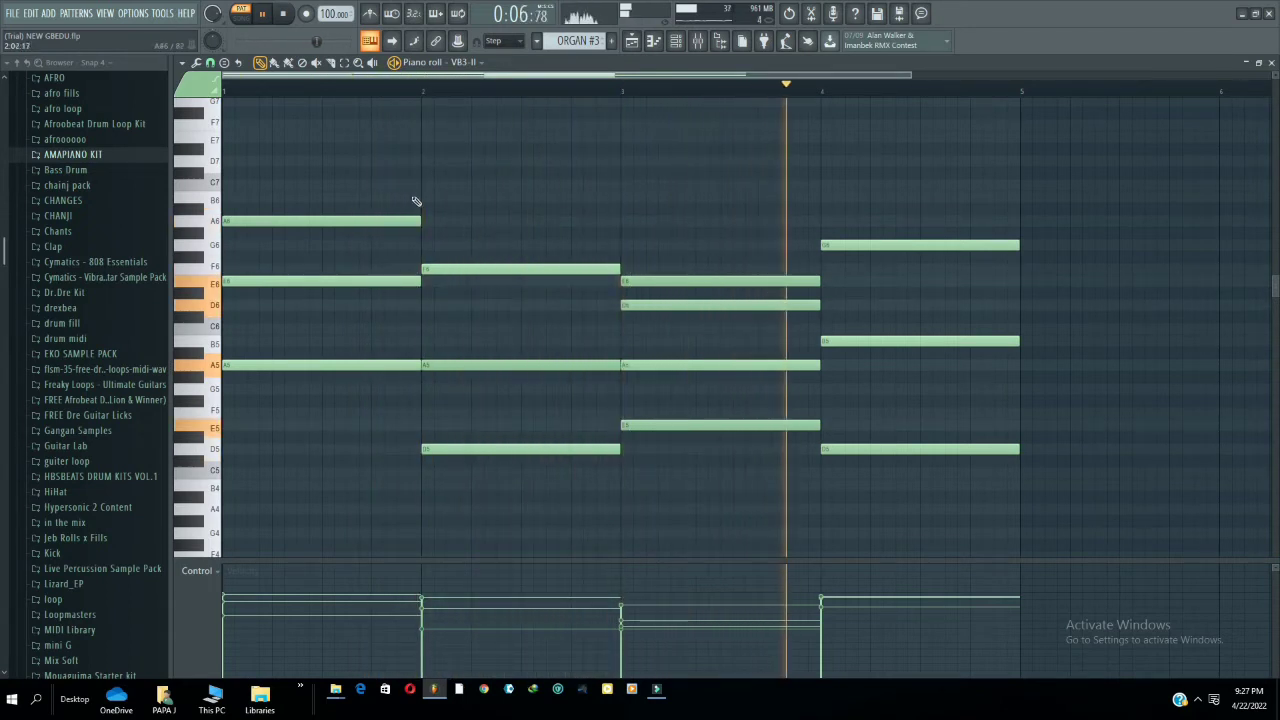
click(285, 14)
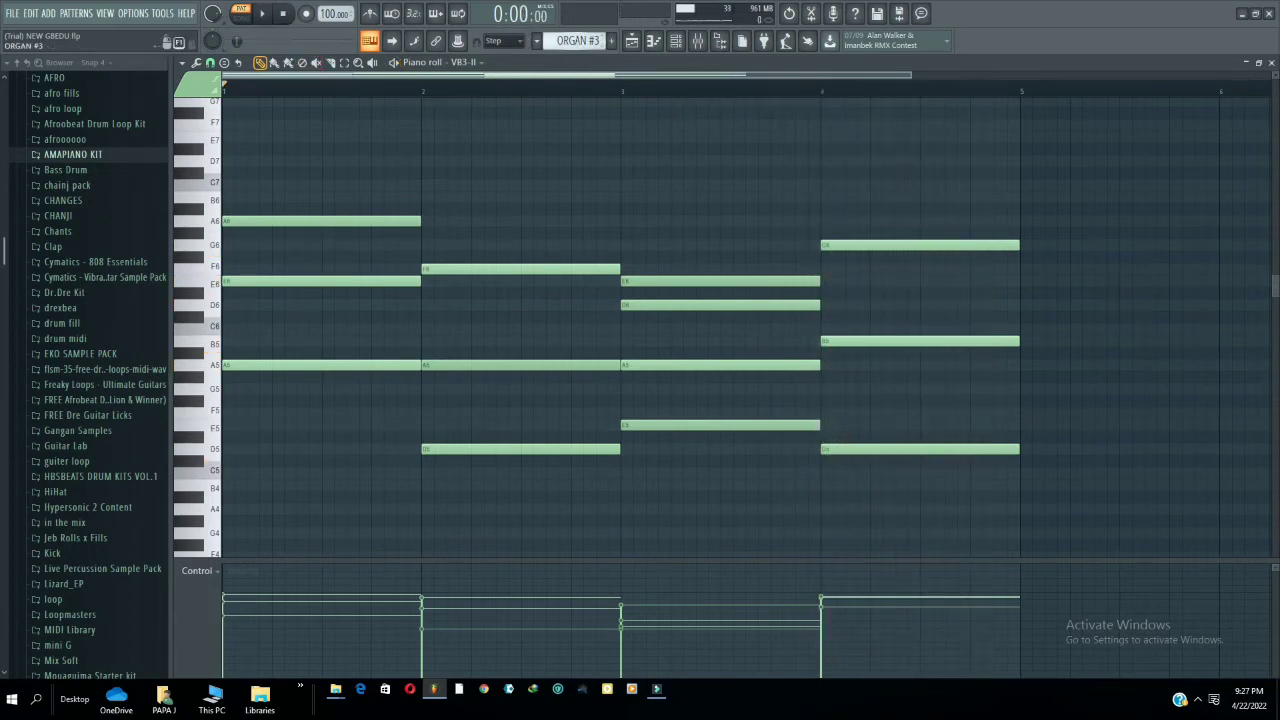
drag(578, 41, 578, 50)
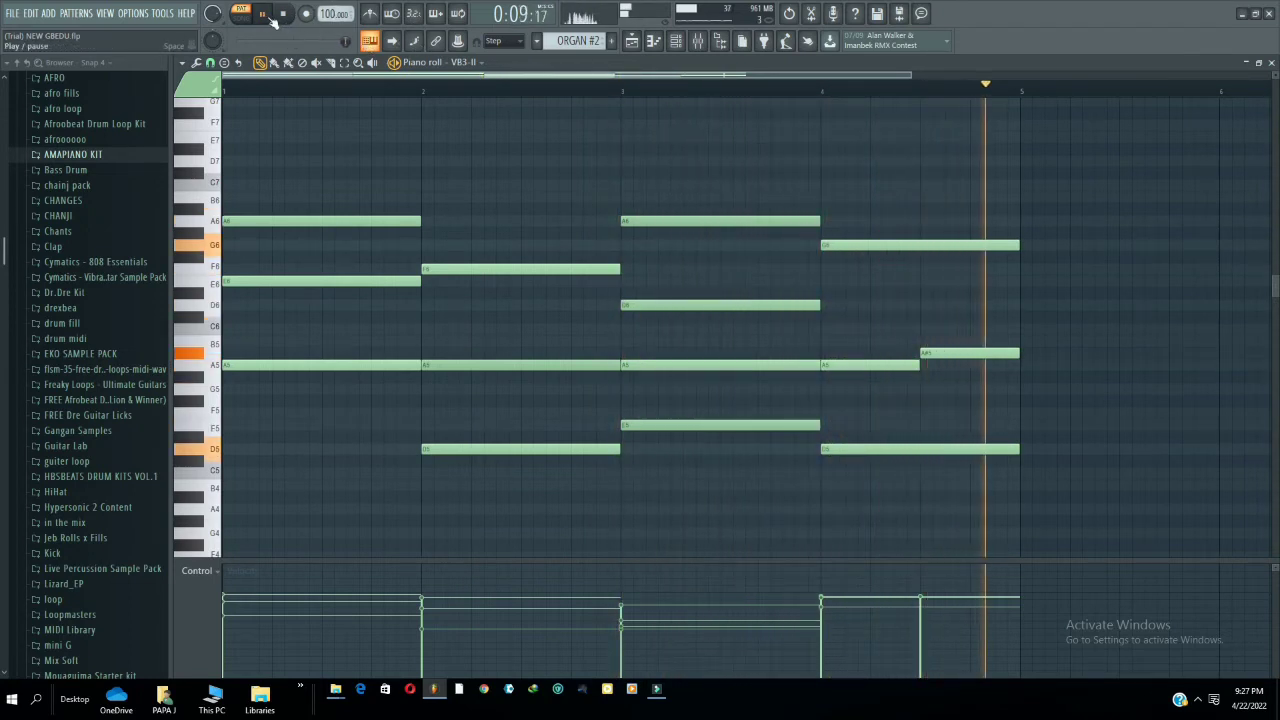
click(285, 15)
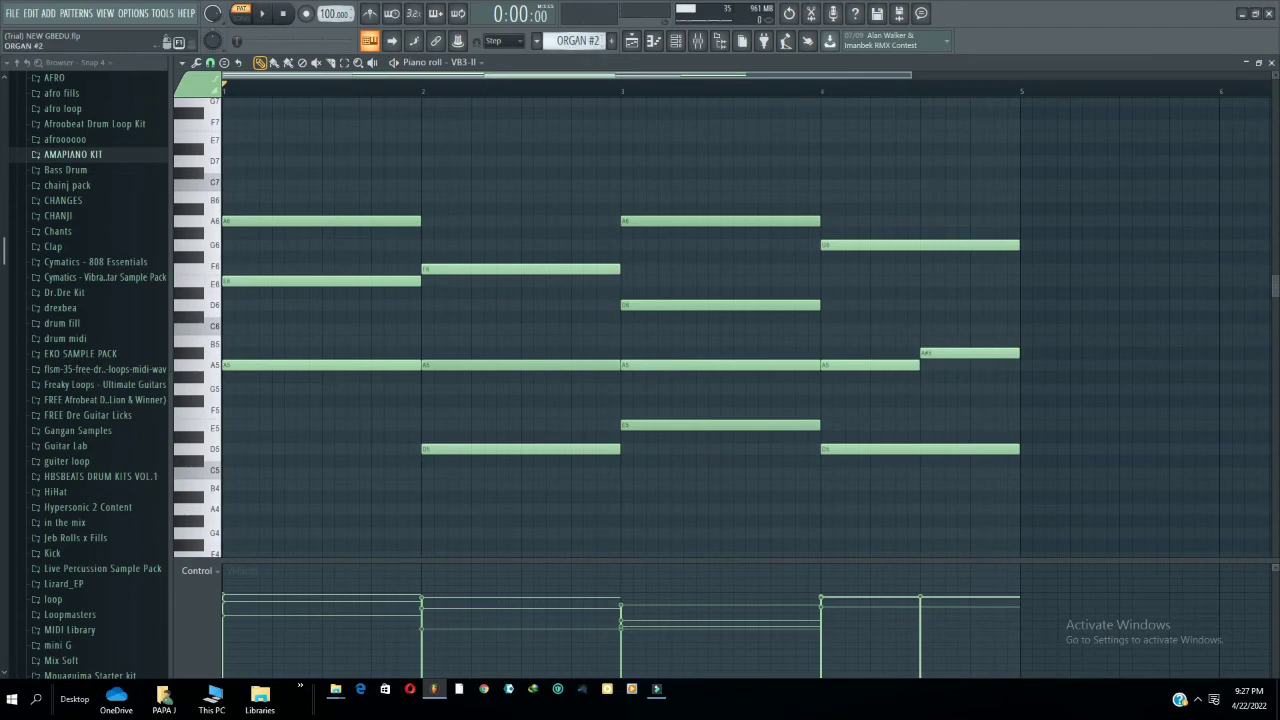
- Switch to the SAX pattern and review its dvs saxophone notes and the saxophone plugin's settings
key(KP_Add)
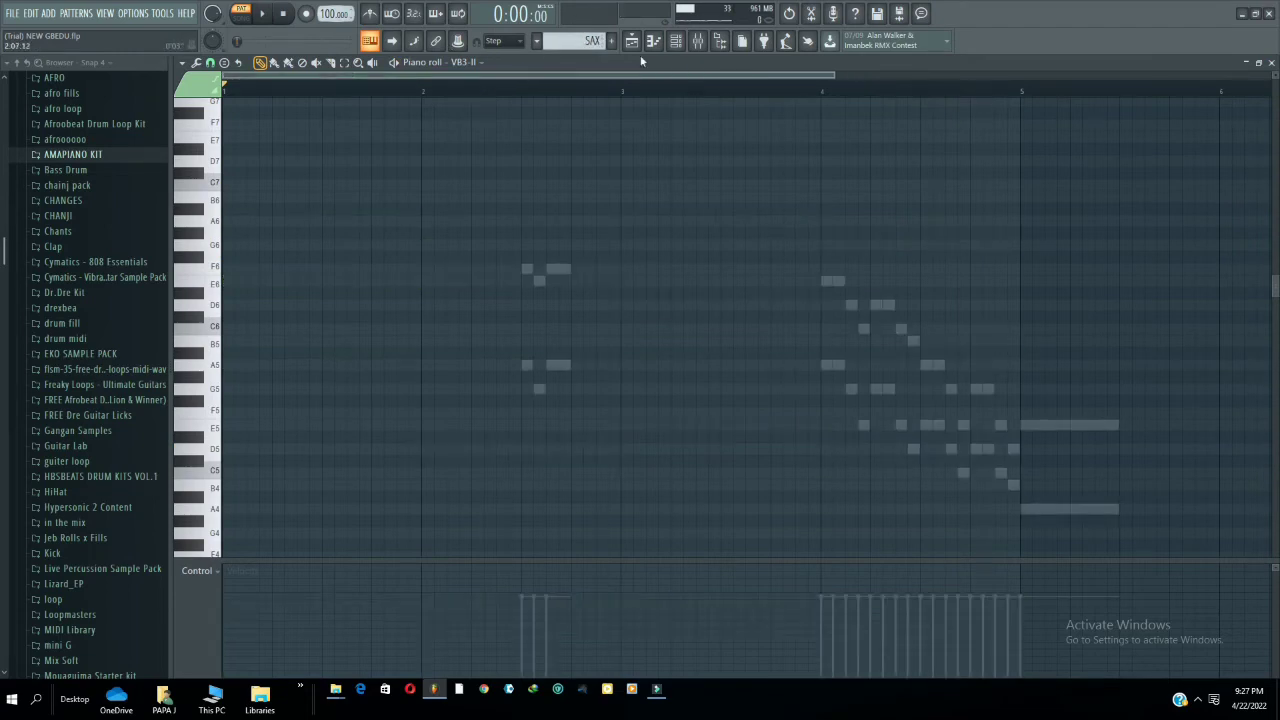
click(676, 41)
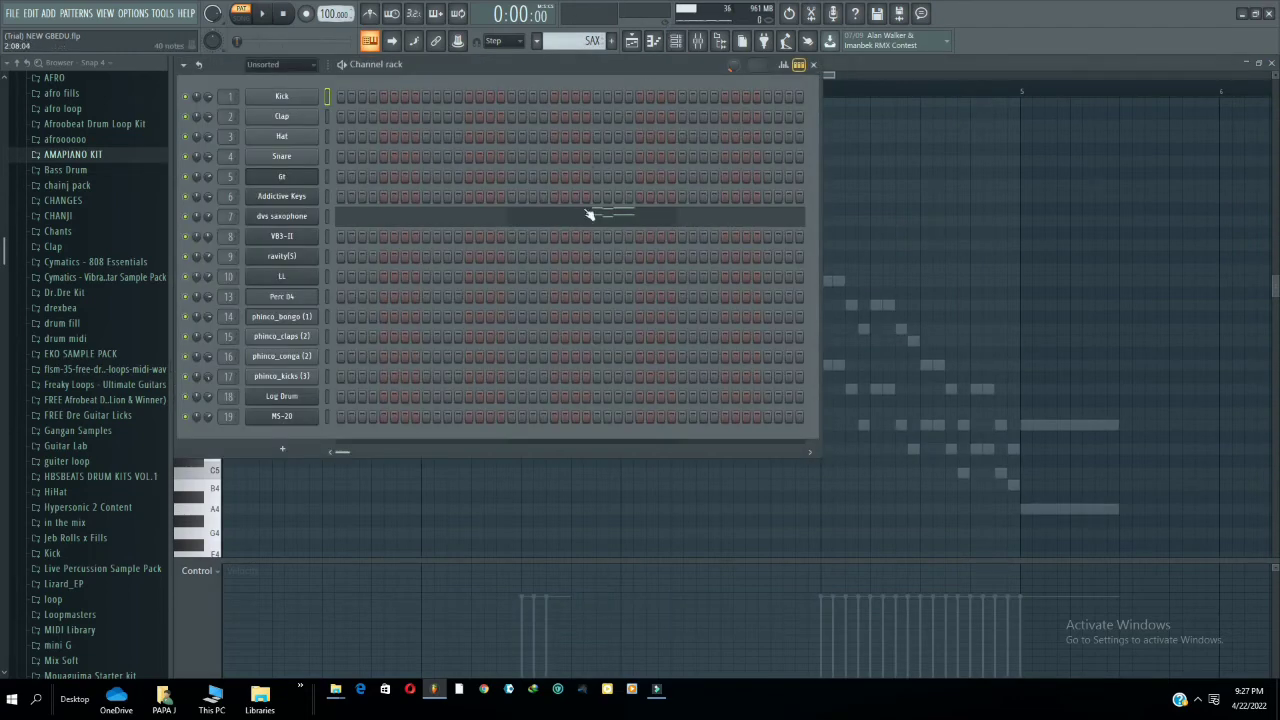
click(428, 218)
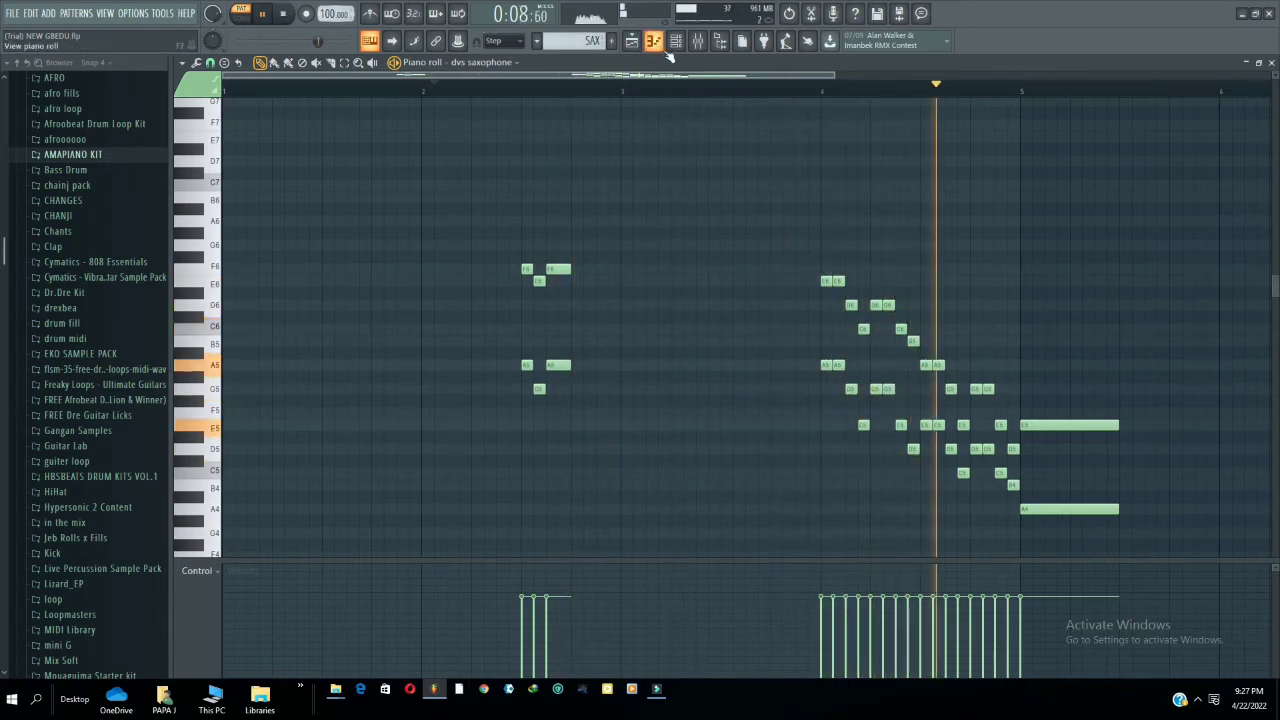
key(F6)
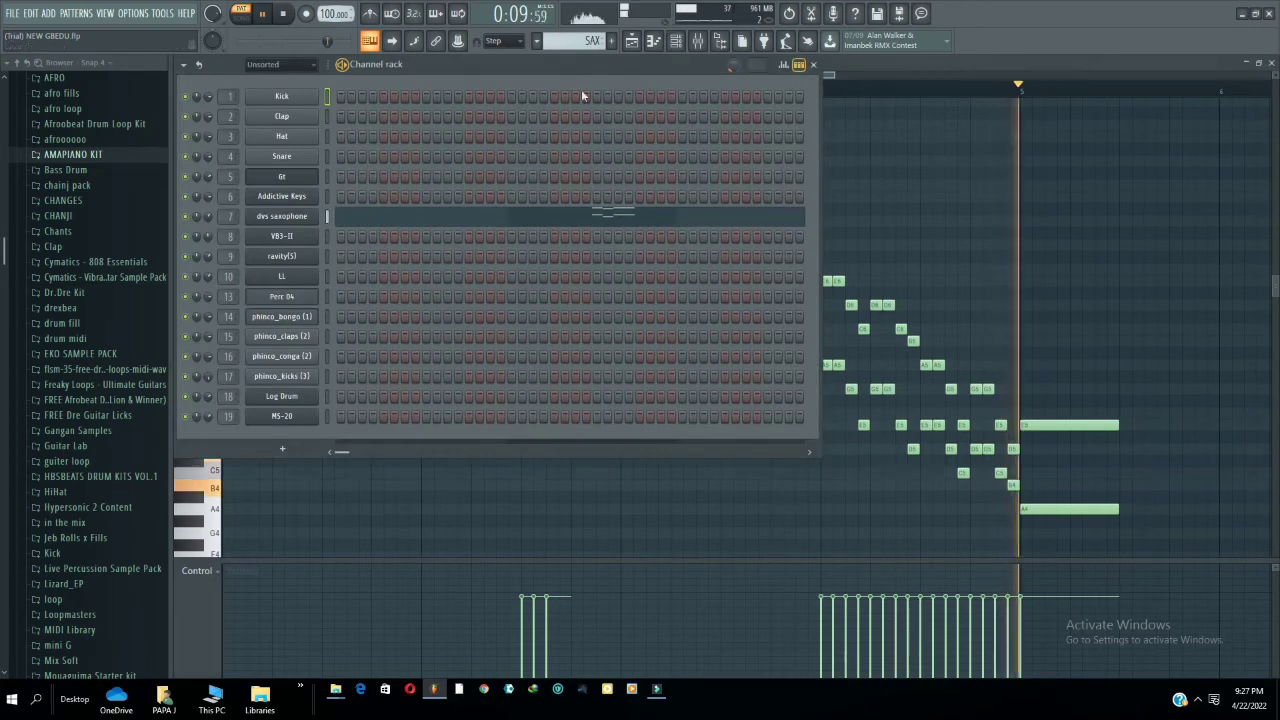
click(290, 217)
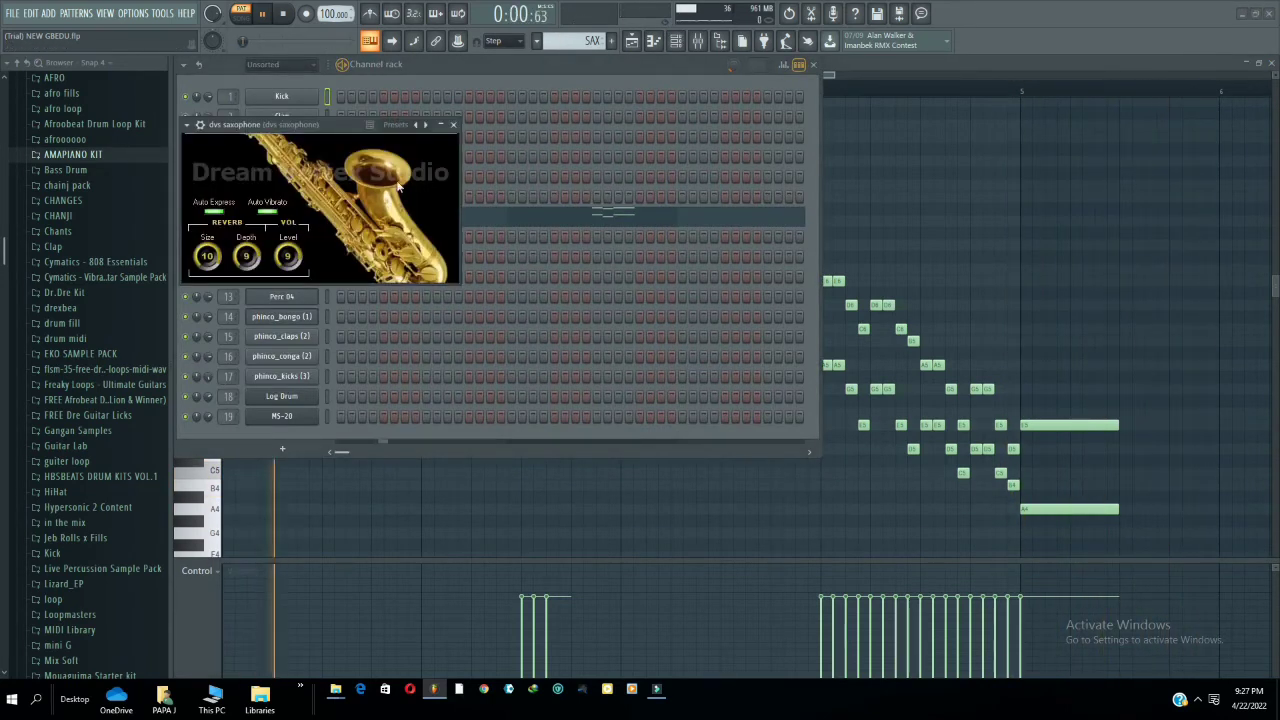
click(453, 125)
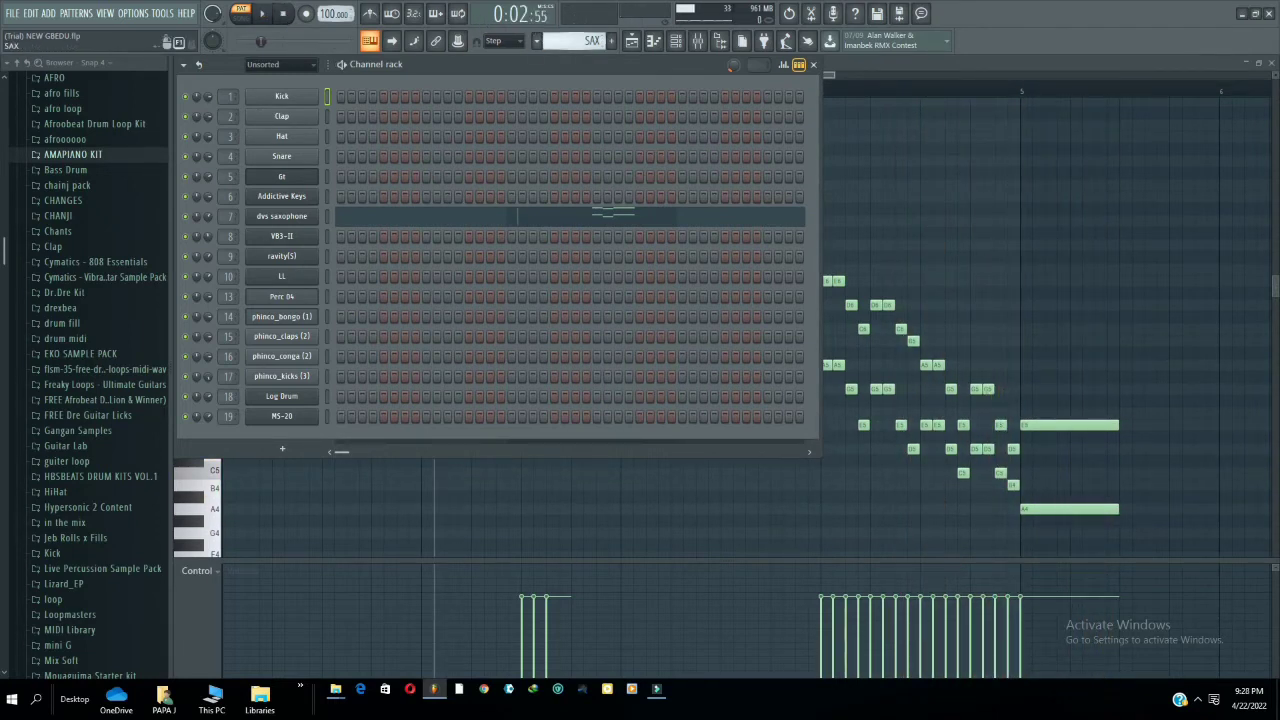
- Switch to the GT pattern and inspect the Gt channel's Xpand!2 guitar preset, closing the plugin when done
key(KP_Subtract)
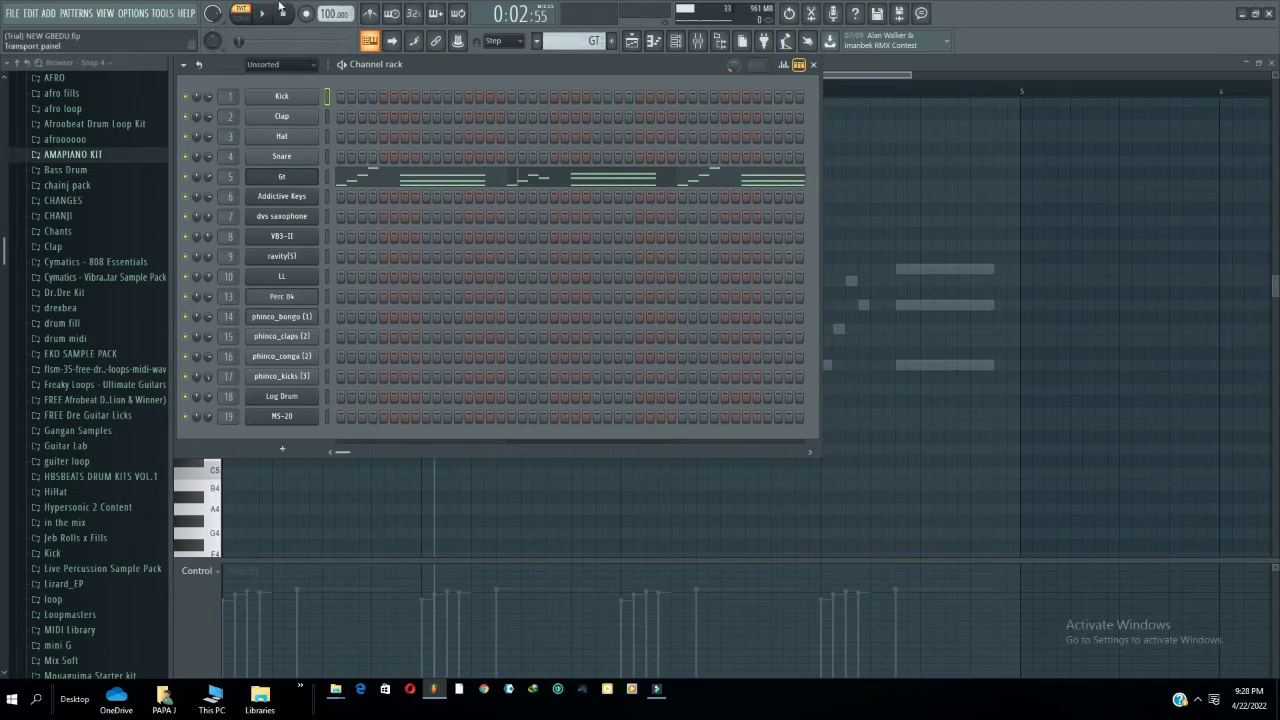
click(307, 181)
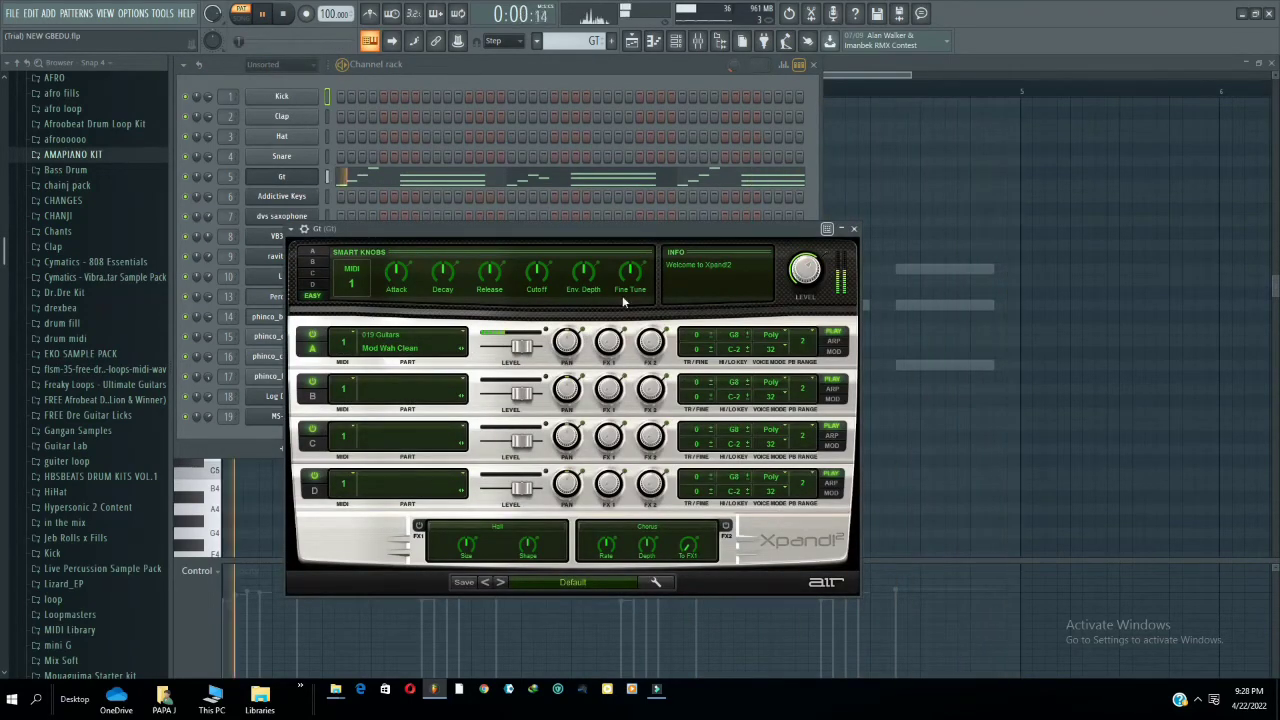
click(854, 230)
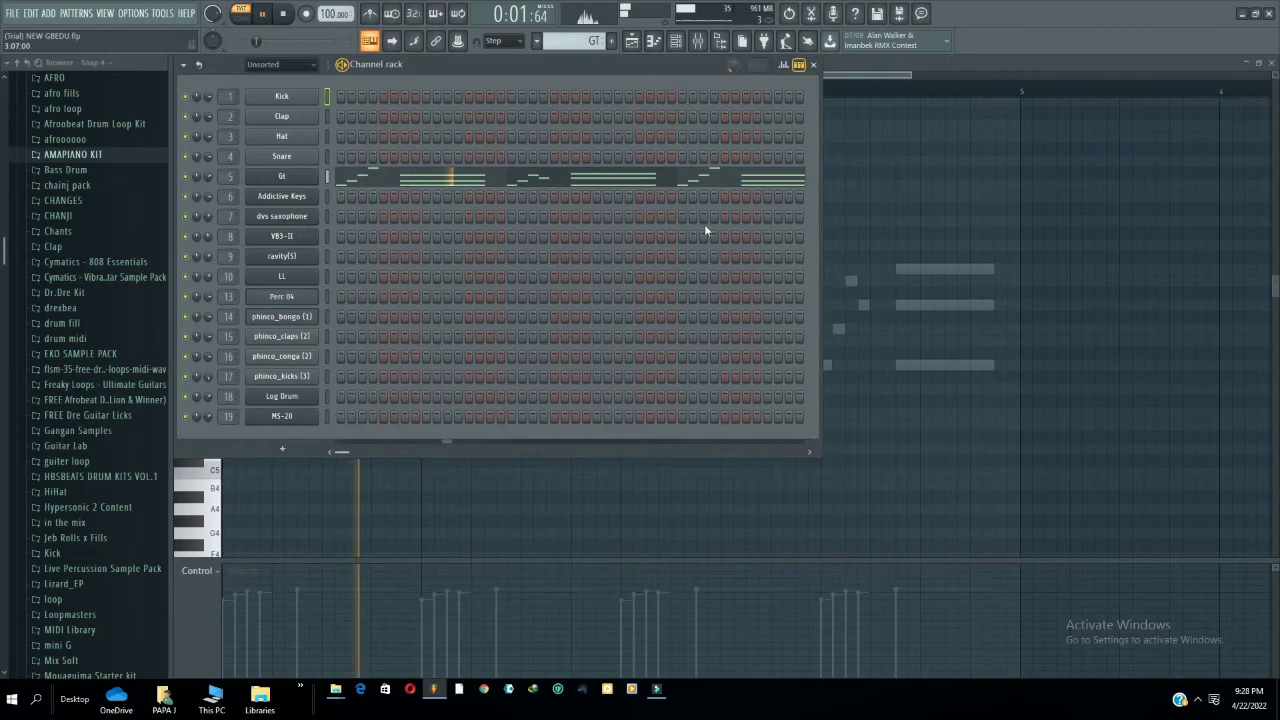
- Examine the Gt notes of the GT pattern in the piano roll, and play the GT #2 pattern for comparison
click(532, 183)
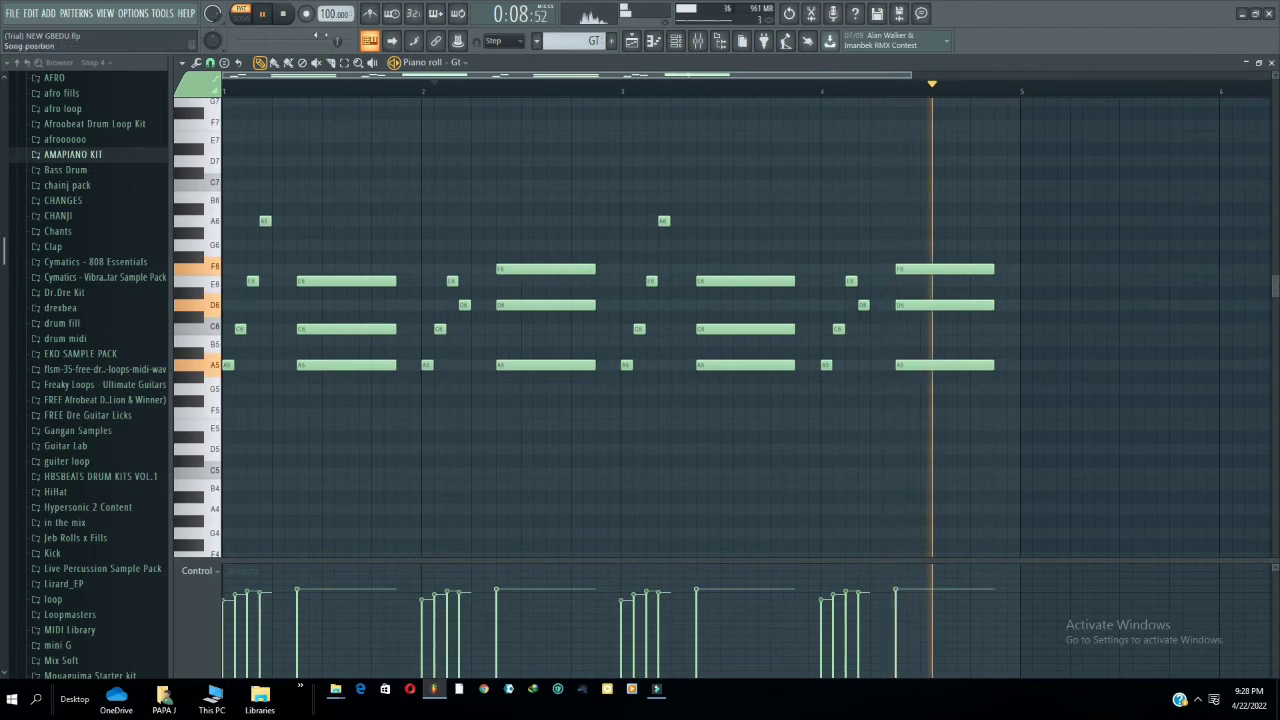
click(284, 14)
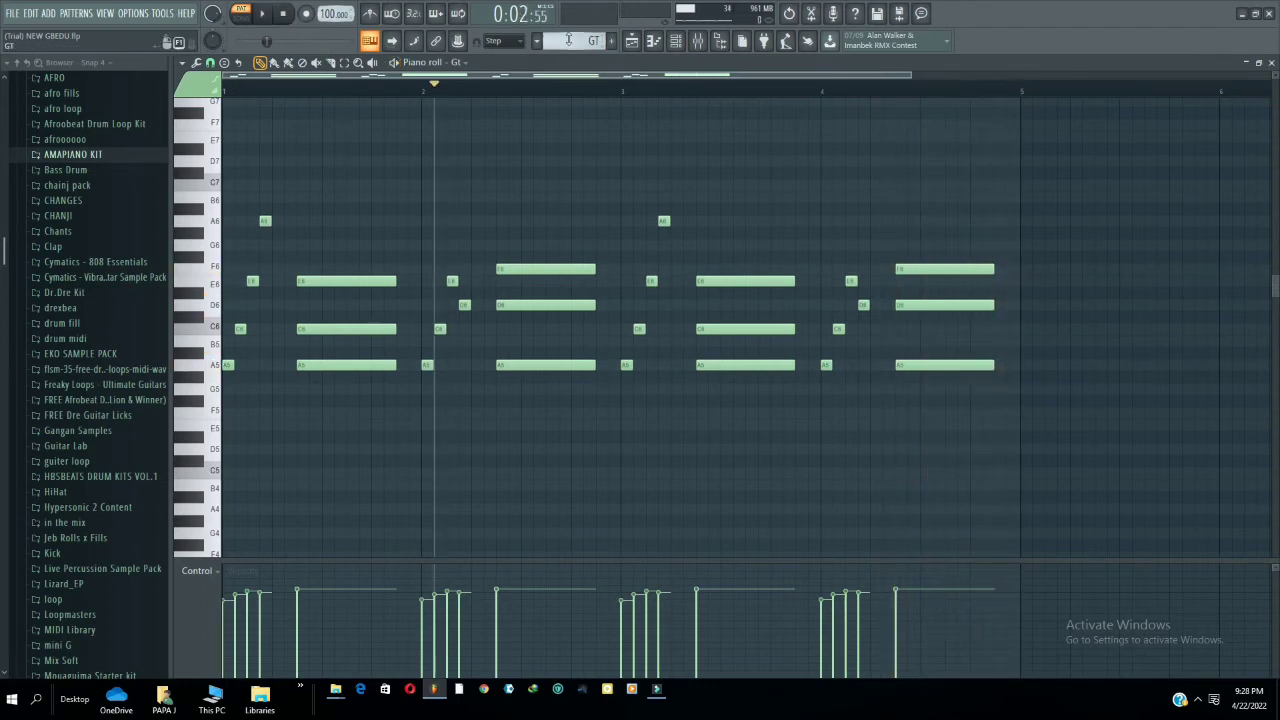
scroll(572, 44, down, 1)
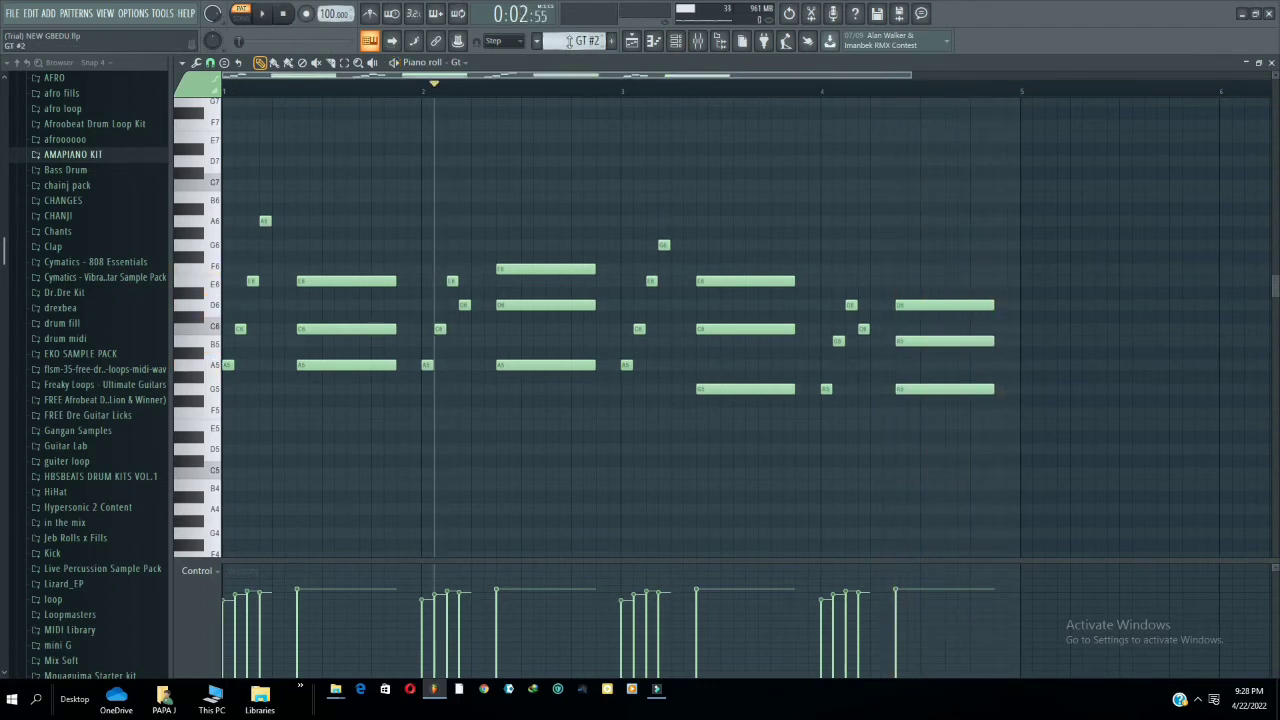
click(262, 17)
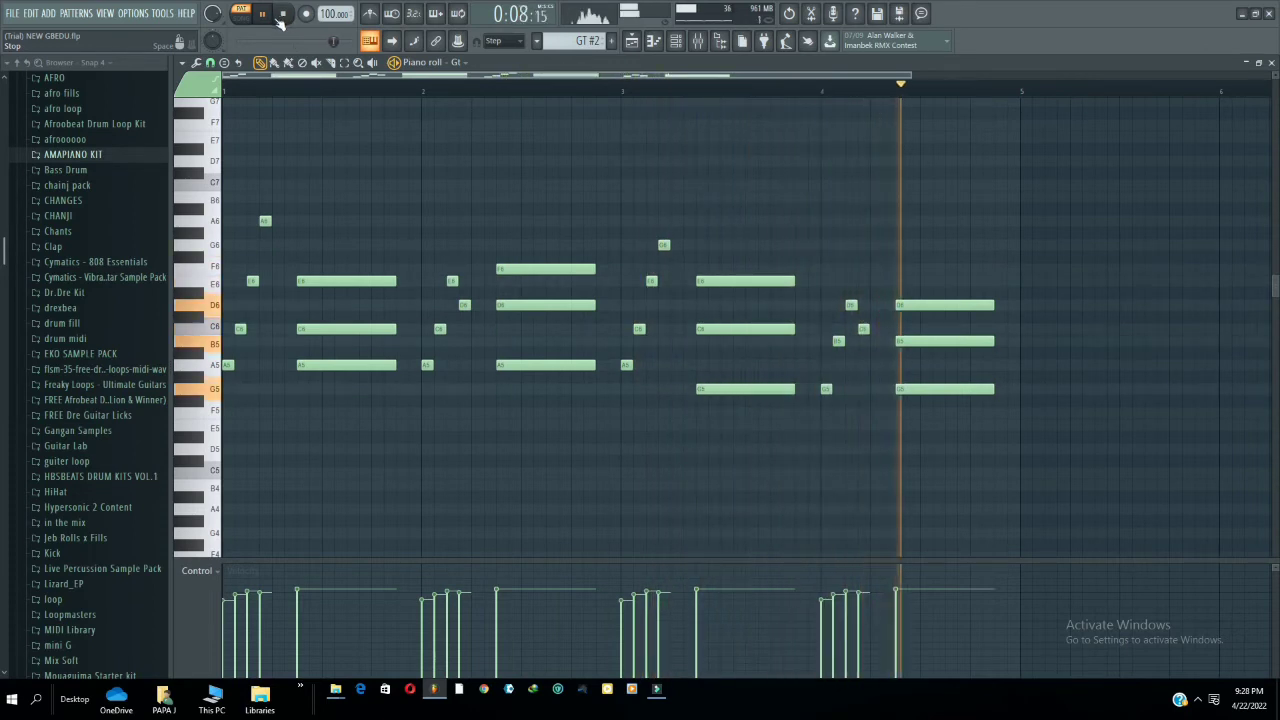
- Review the dvs saxophone notes of the SAXO pattern in the piano roll and play the SAXO #2 pattern for comparison
click(282, 16)
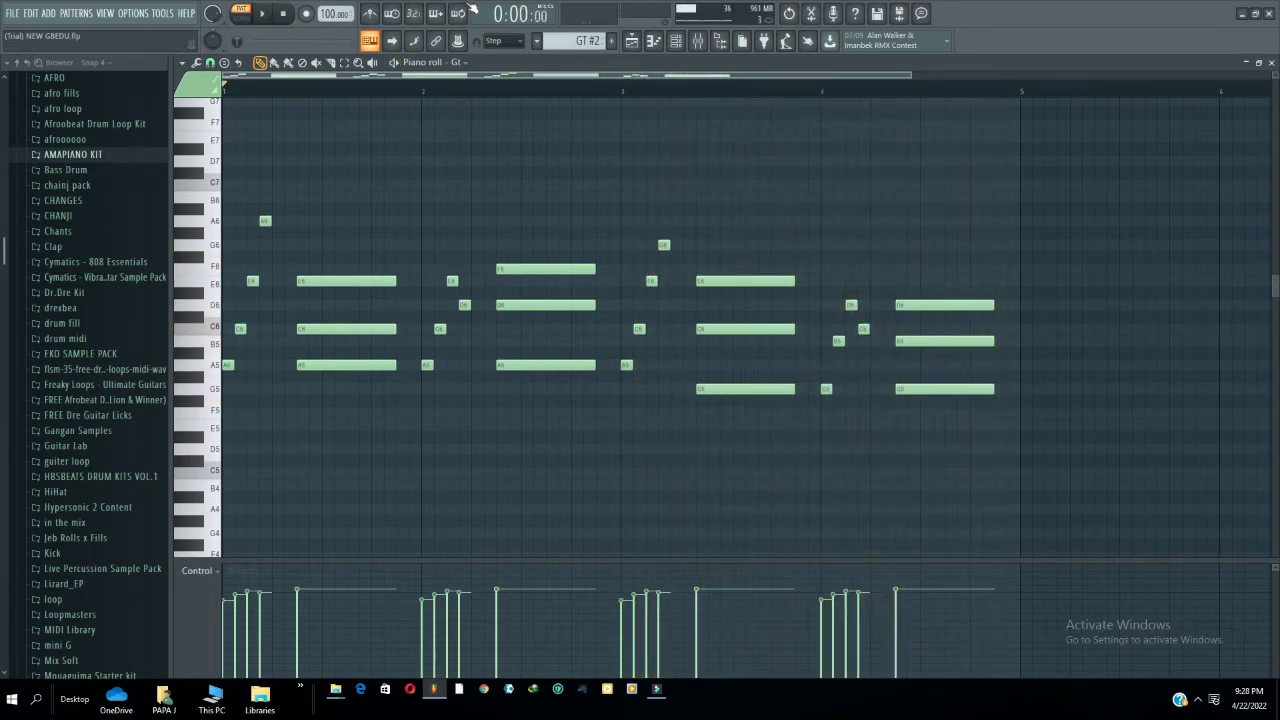
scroll(574, 41, down, 1)
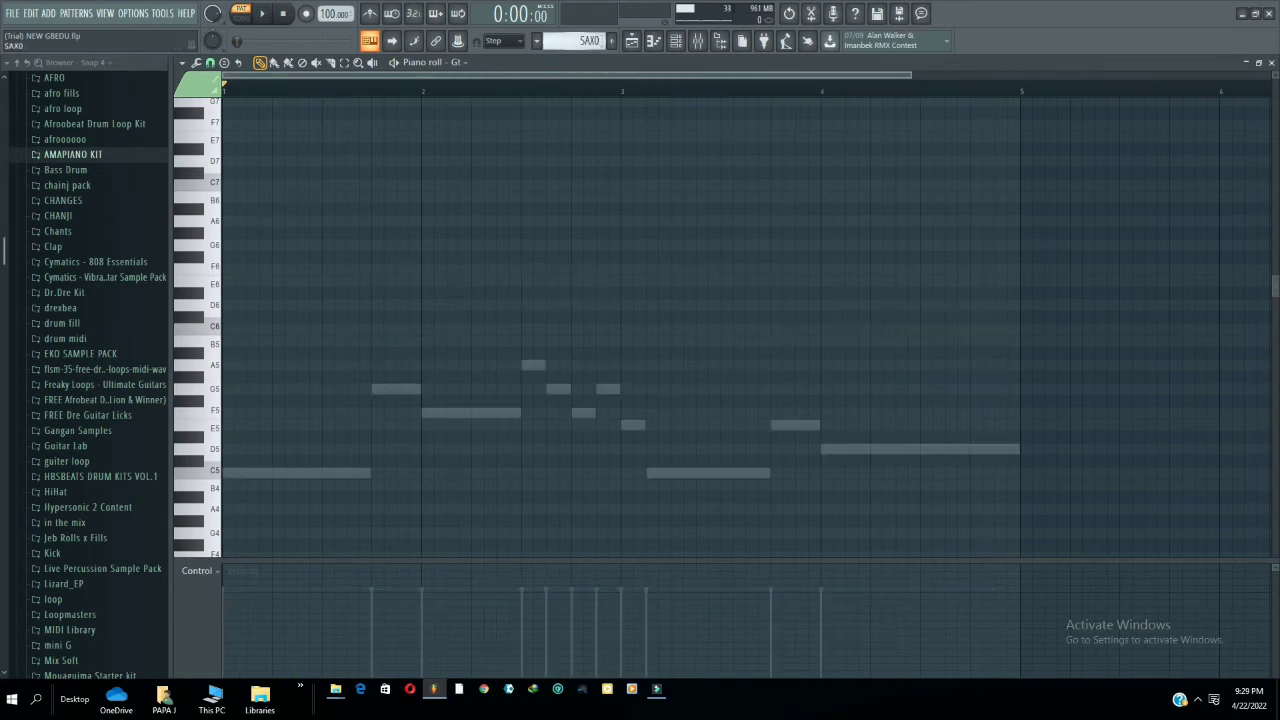
click(679, 43)
click(467, 220)
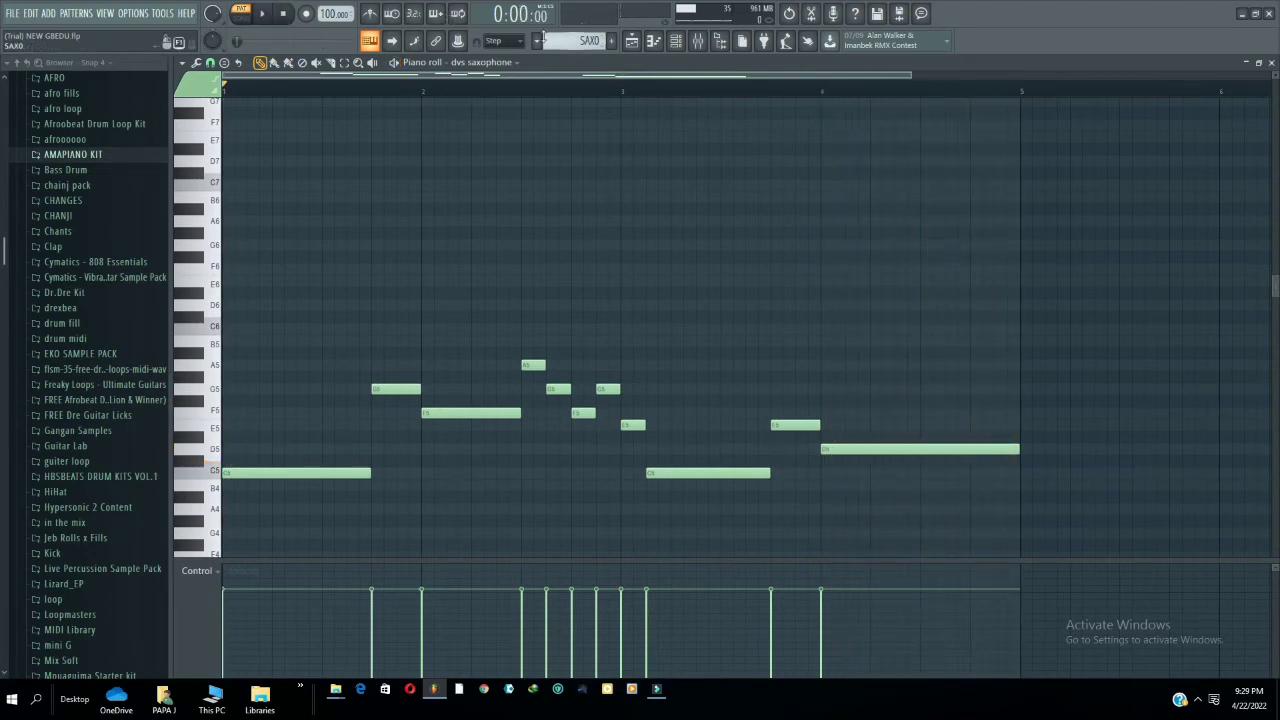
key(plus)
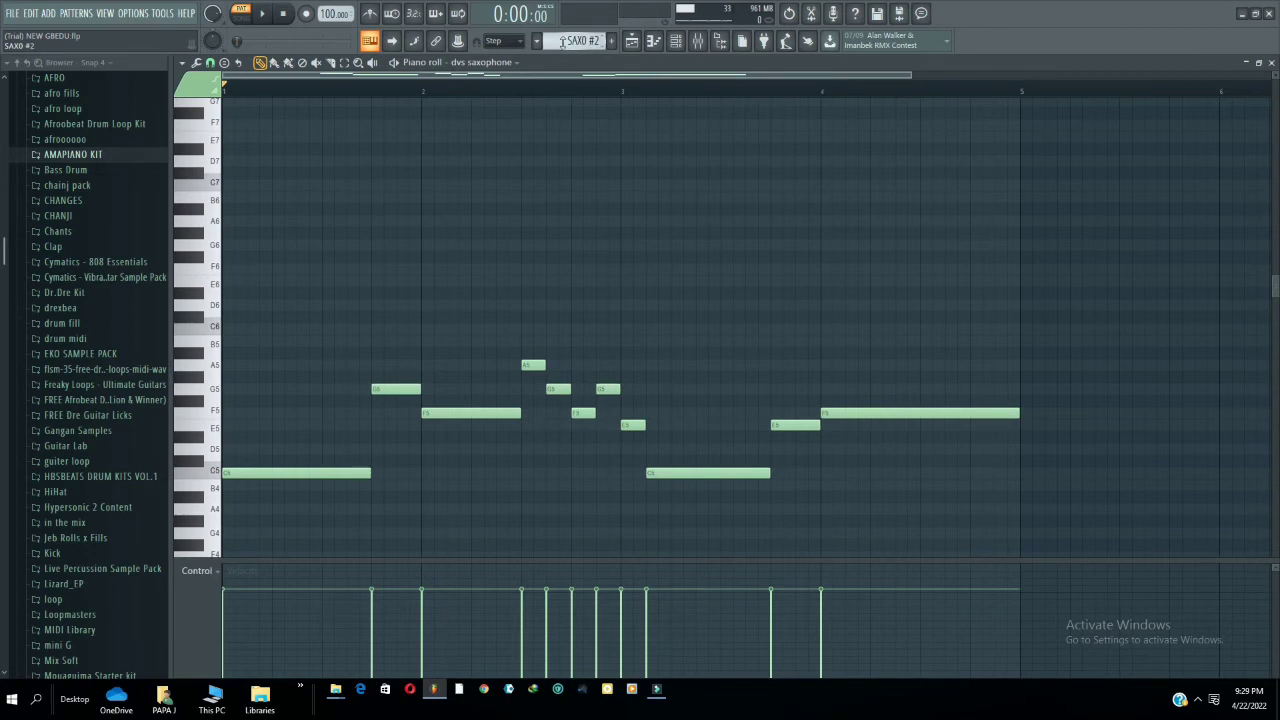
click(265, 14)
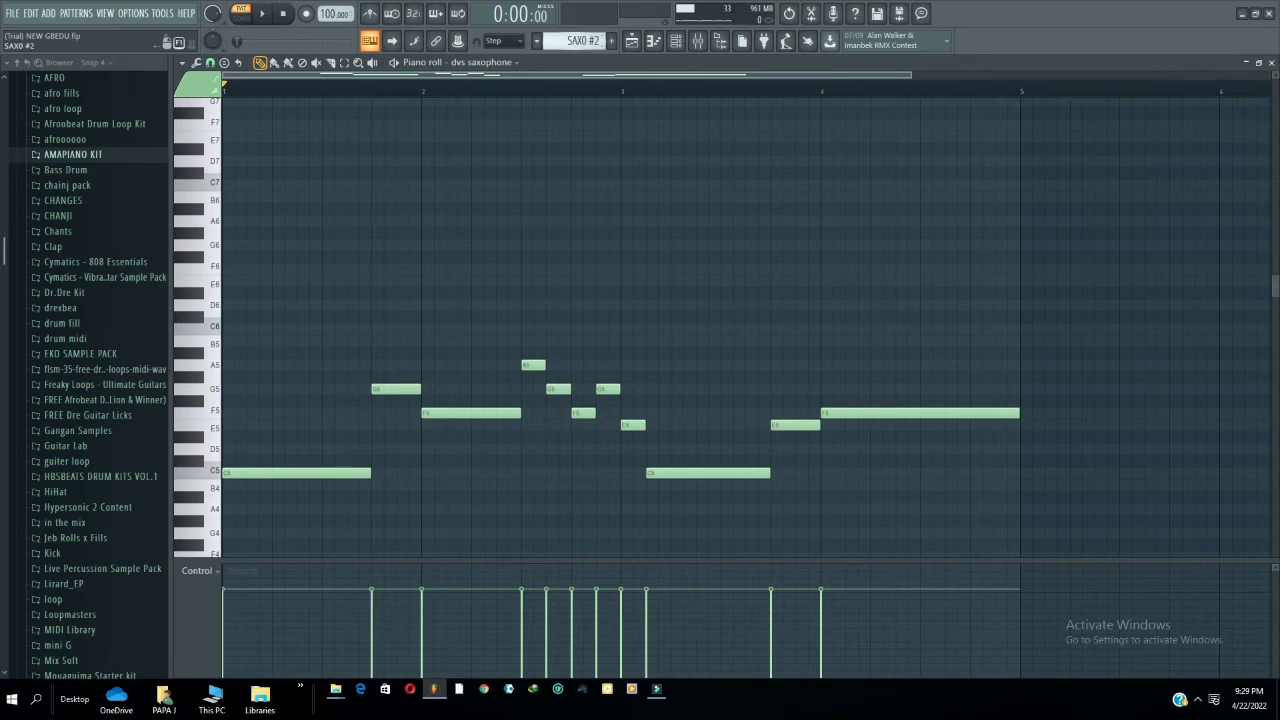
- Play the RAV LOW pattern while inspecting the ravity(S) channel's preset in its preset browser and its notes in the piano roll
drag(583, 41, 583, 52)
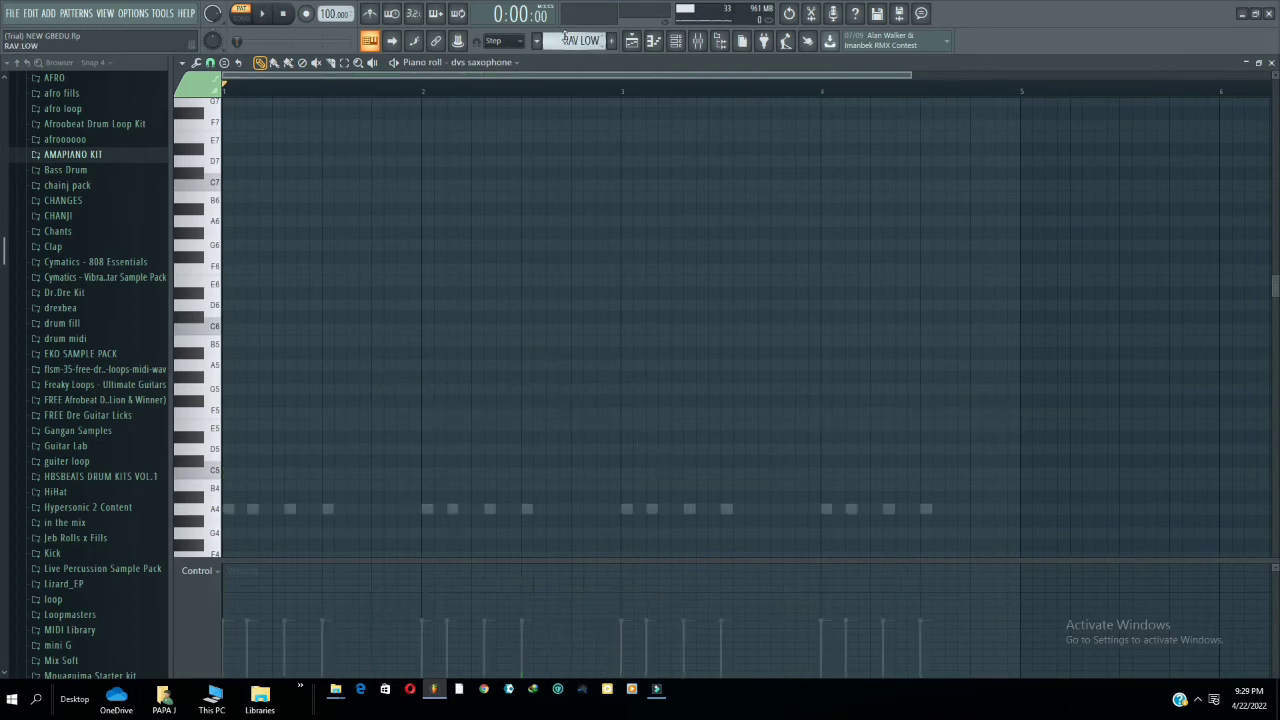
click(676, 42)
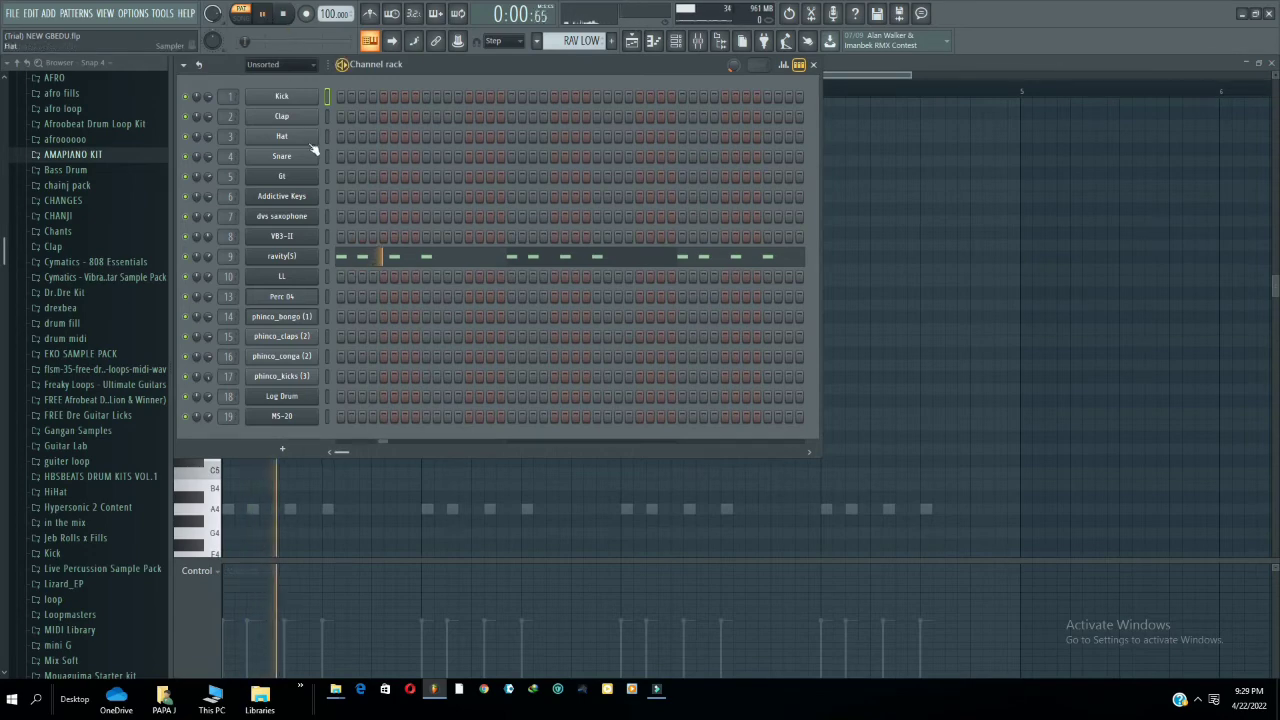
click(299, 259)
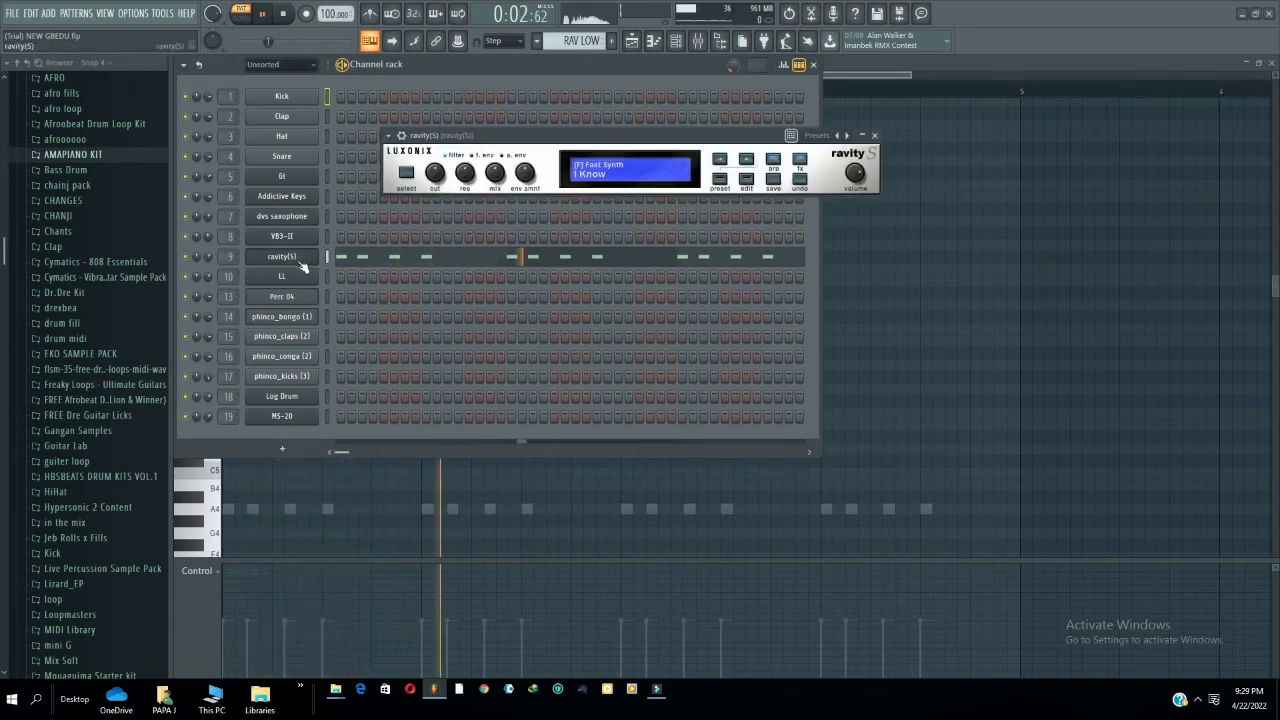
click(719, 181)
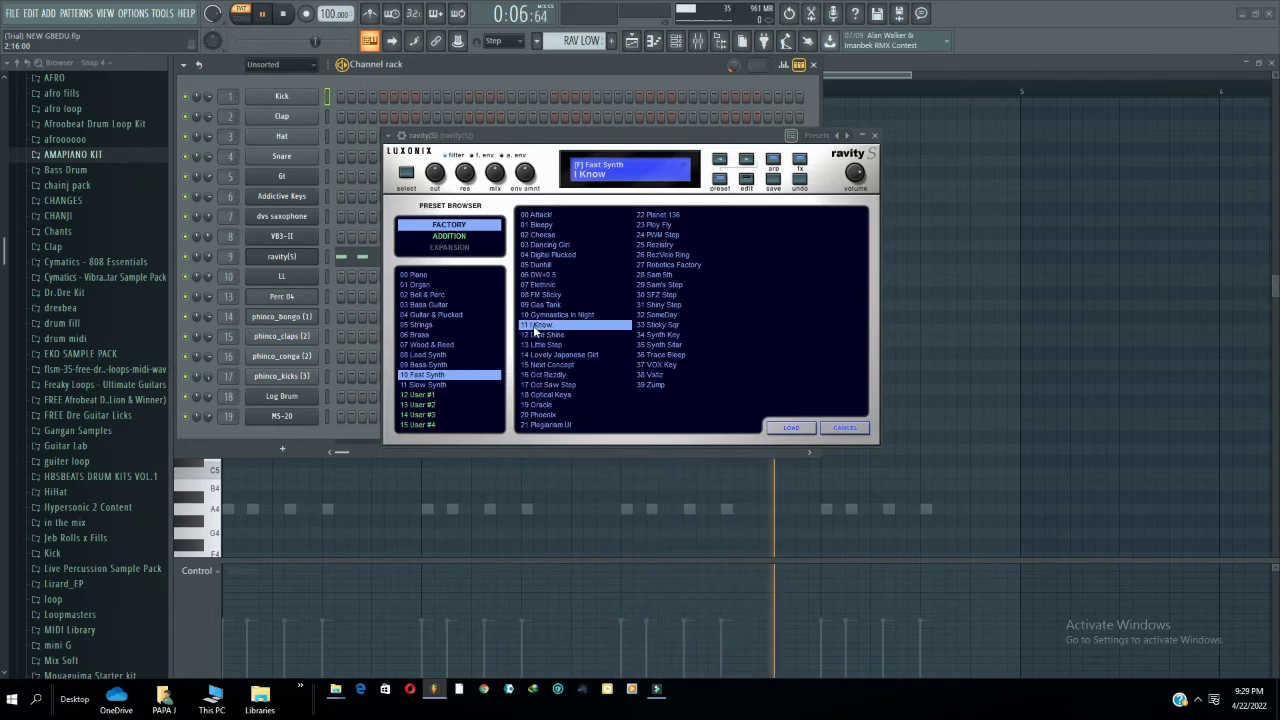
click(874, 135)
click(651, 257)
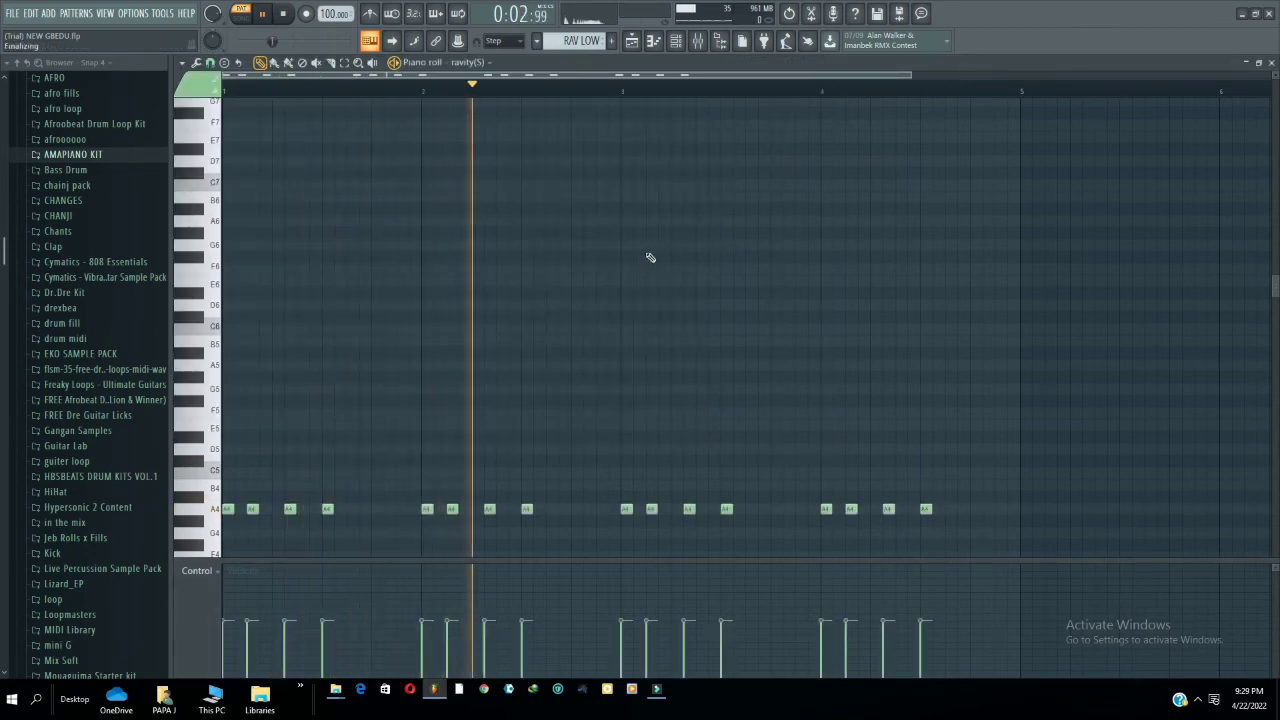
click(288, 18)
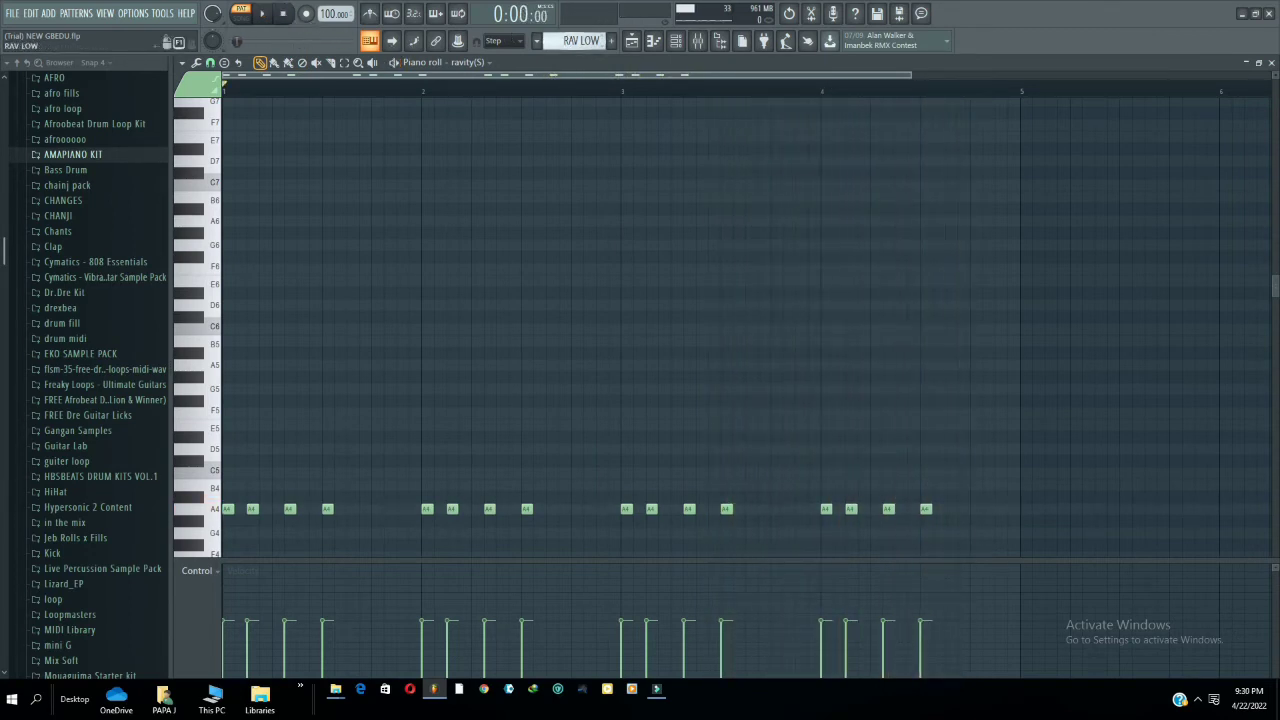
- Play and compare the ravity(S) notes of the RAV LOW #3 and RAV LOW #2 patterns, stopping playback after each
scroll(580, 41, down, 2)
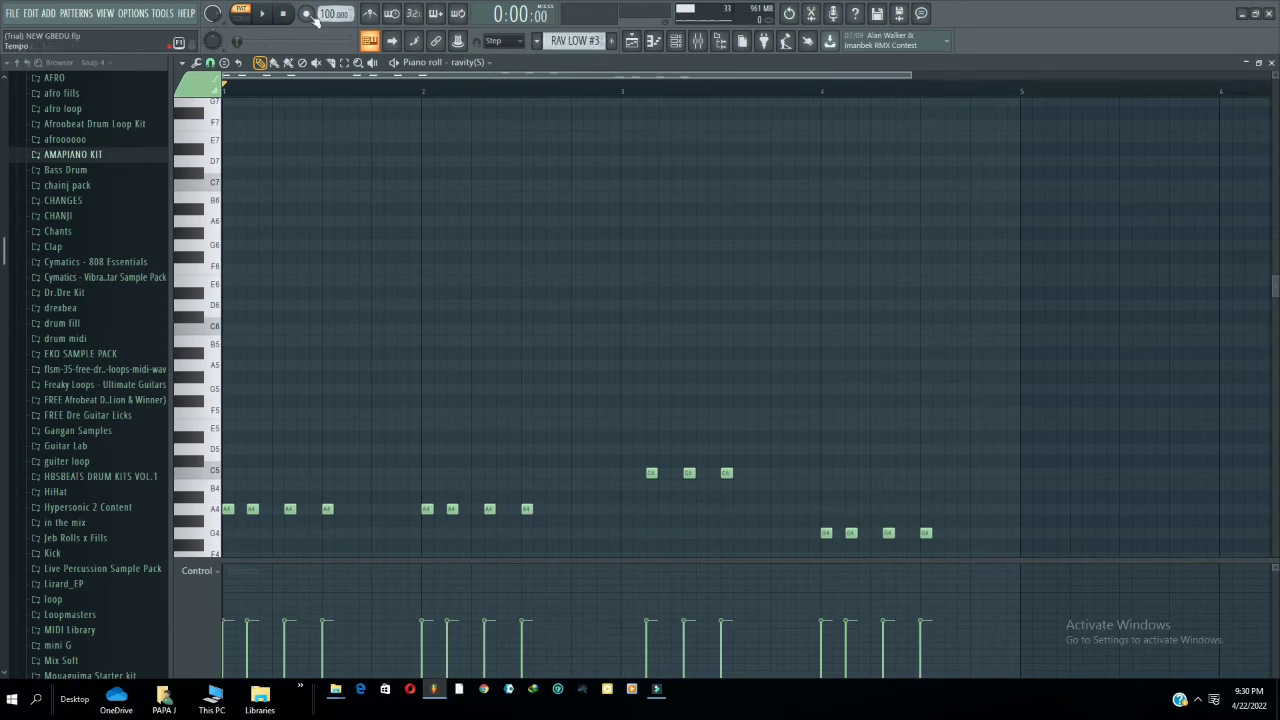
click(273, 15)
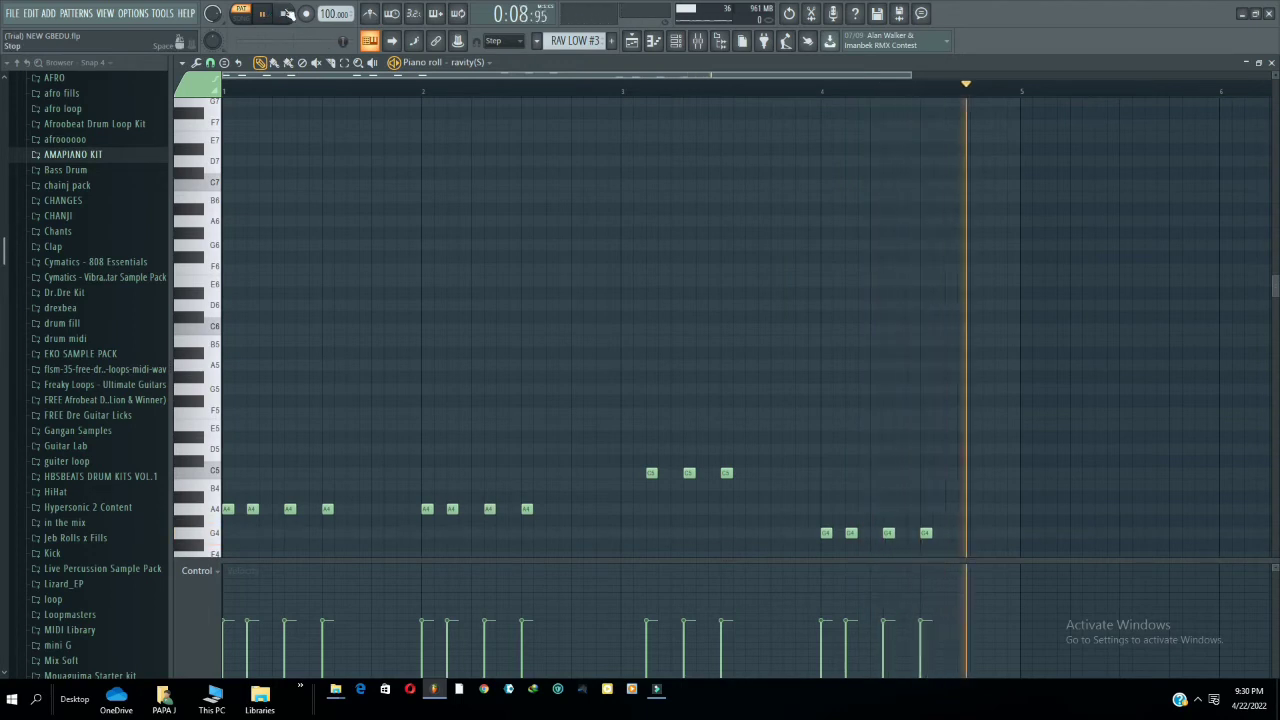
click(285, 14)
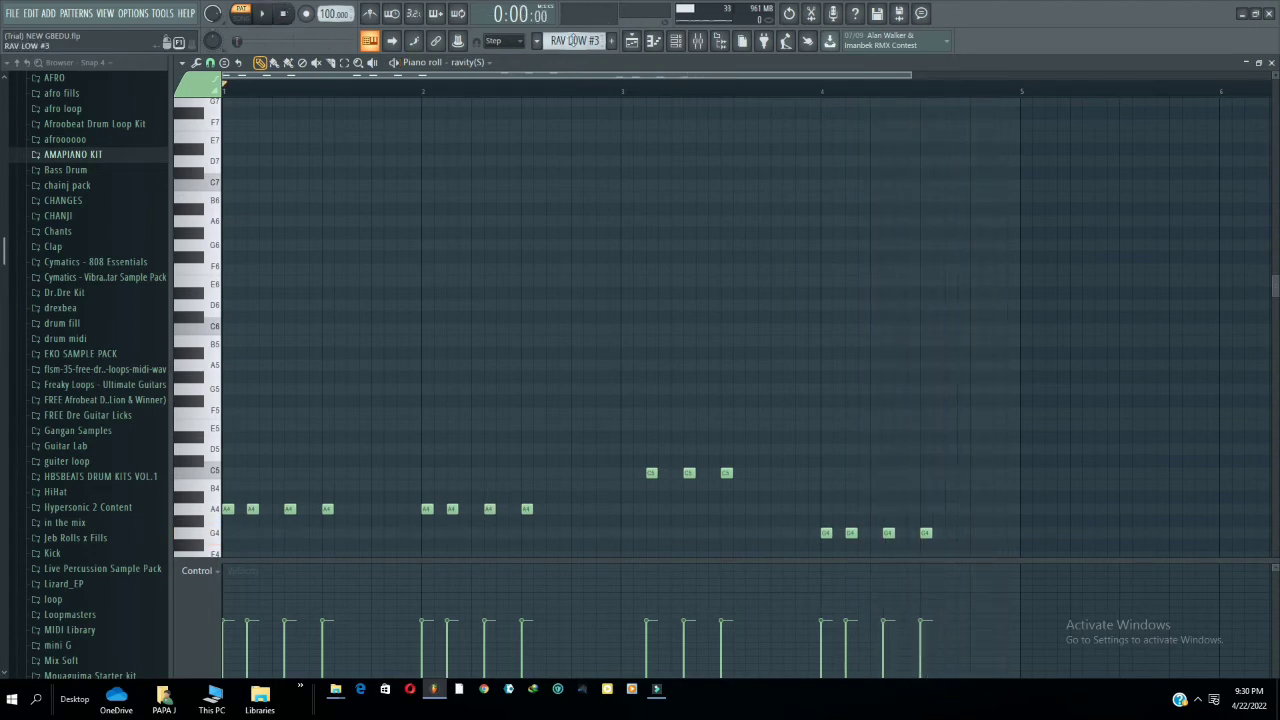
scroll(572, 40, up, 1)
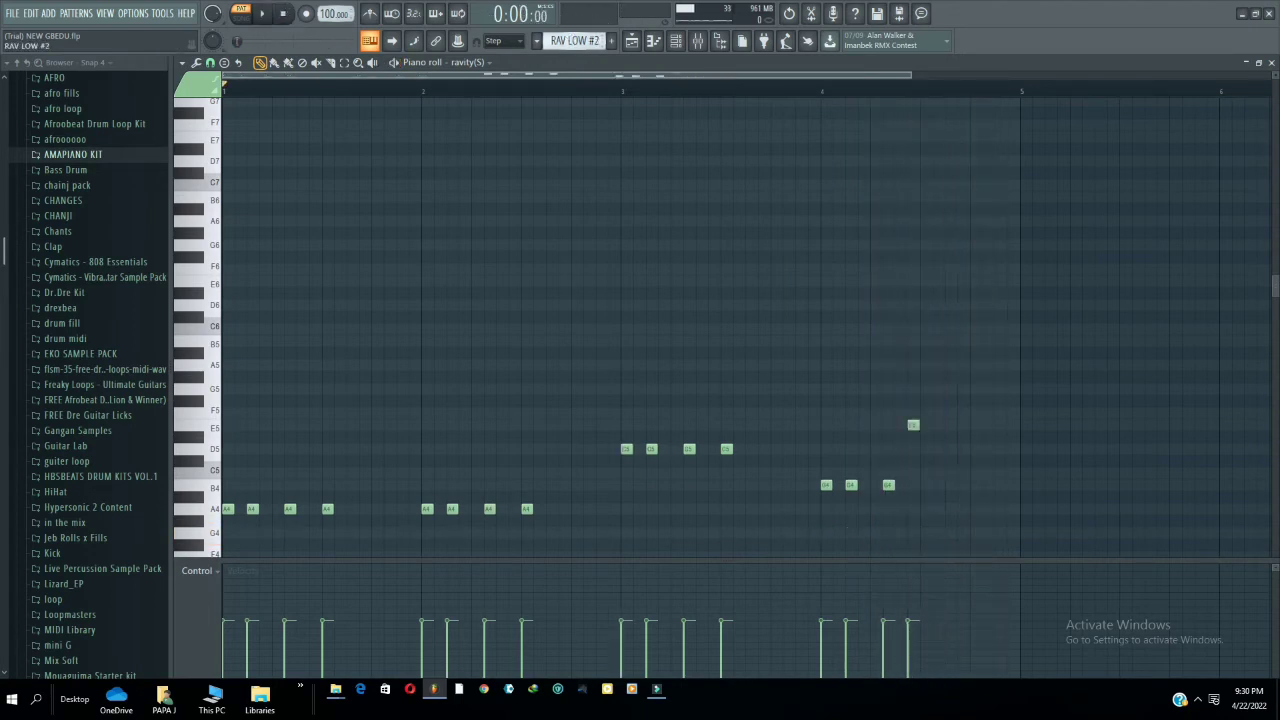
click(266, 14)
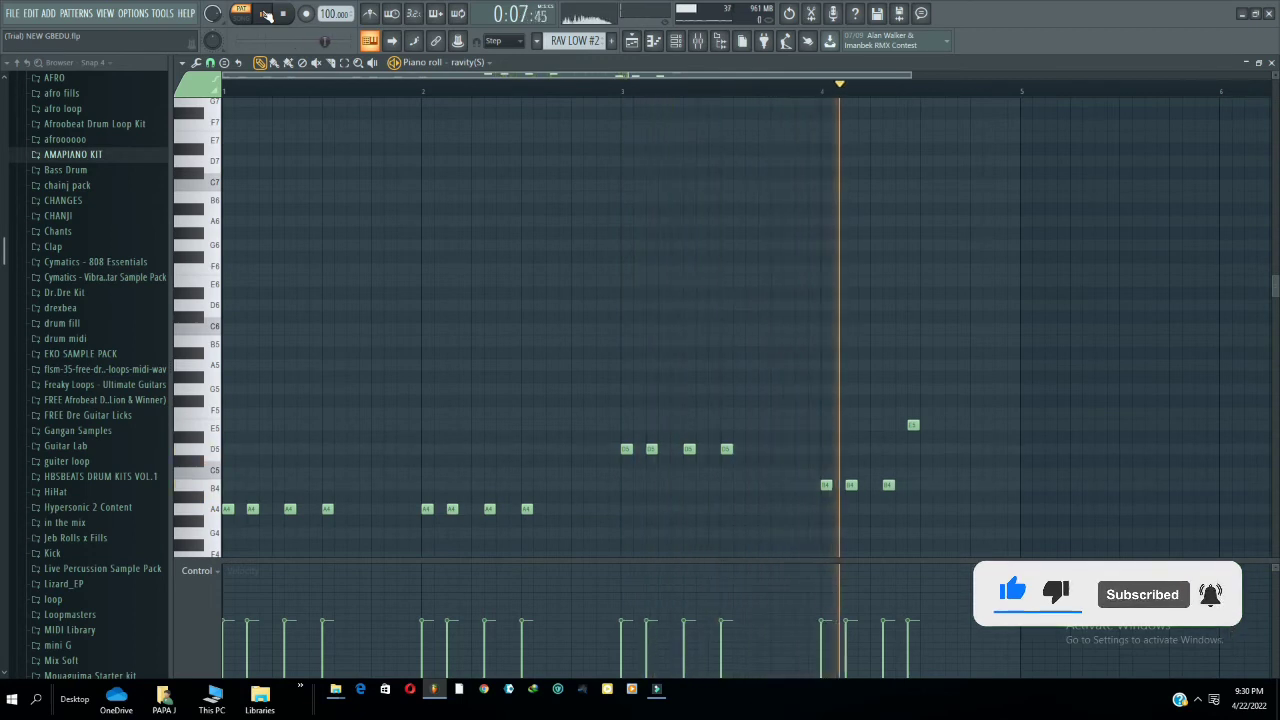
click(282, 14)
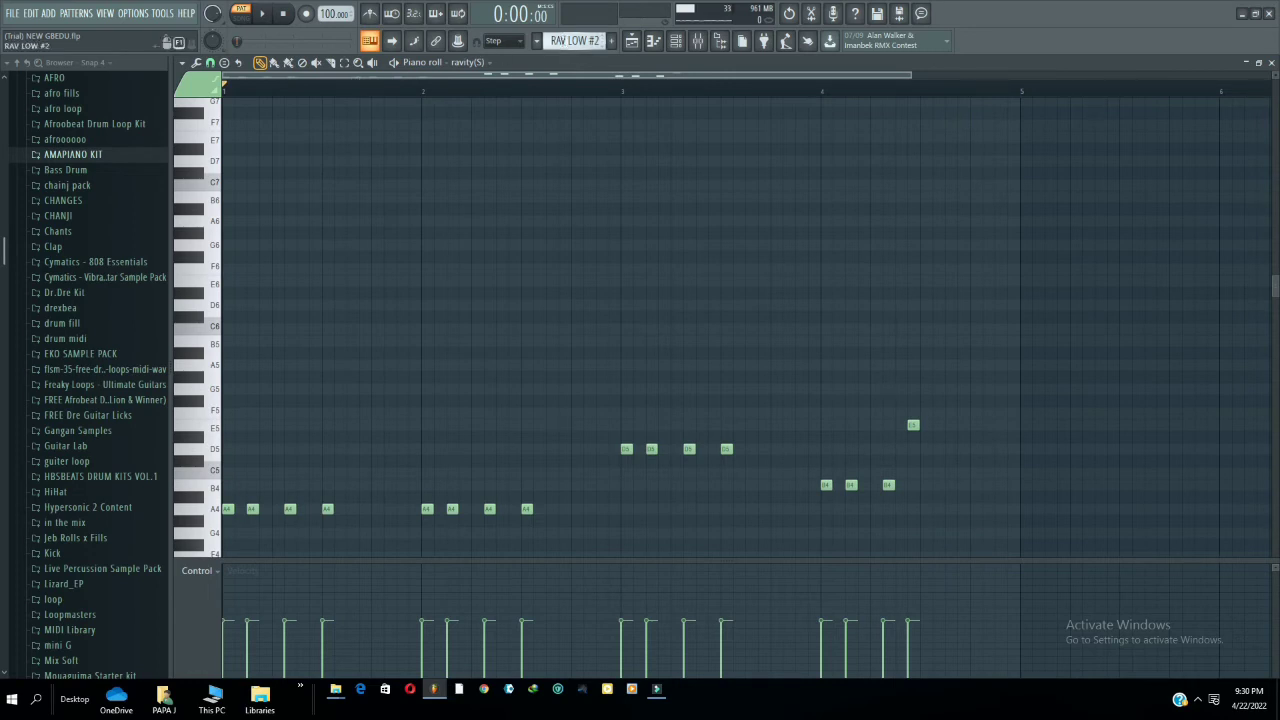
scroll(564, 41, down, 1)
scroll(564, 41, up, 1)
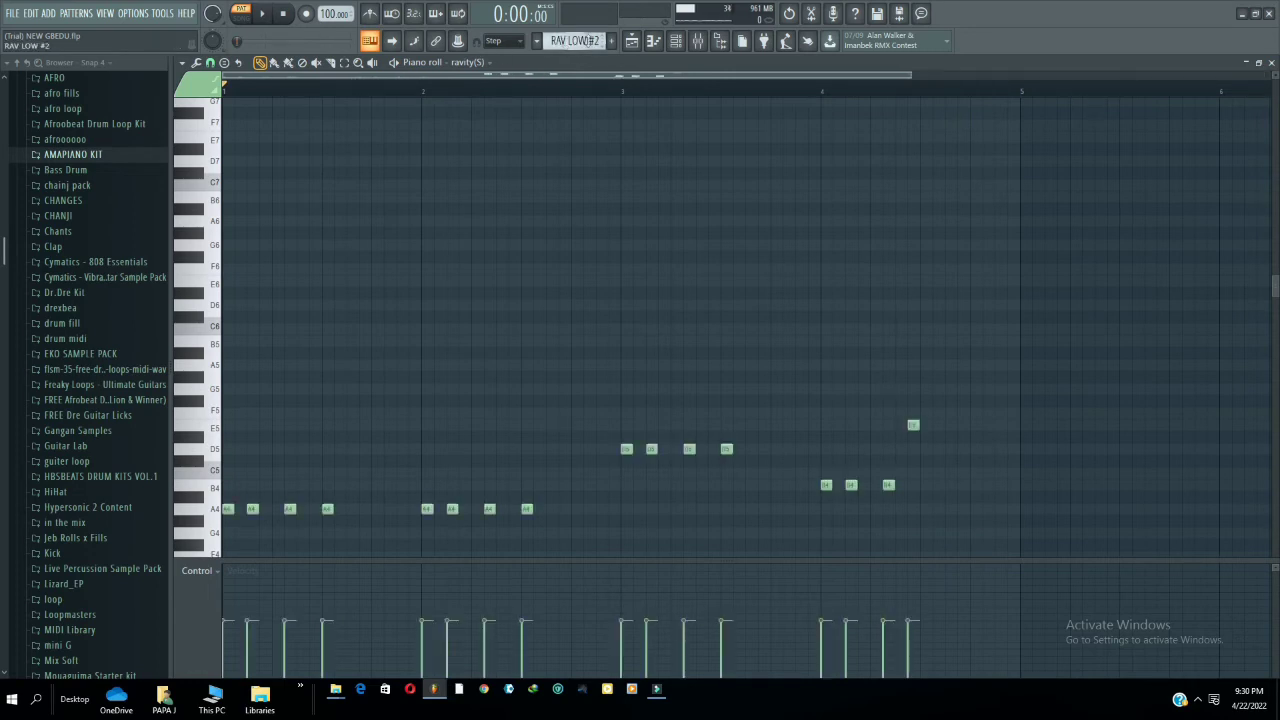
- Play the full arrangement from the playlist and examine the LOG DRUM clip's notes in the piano roll, returning to the playlist
click(631, 43)
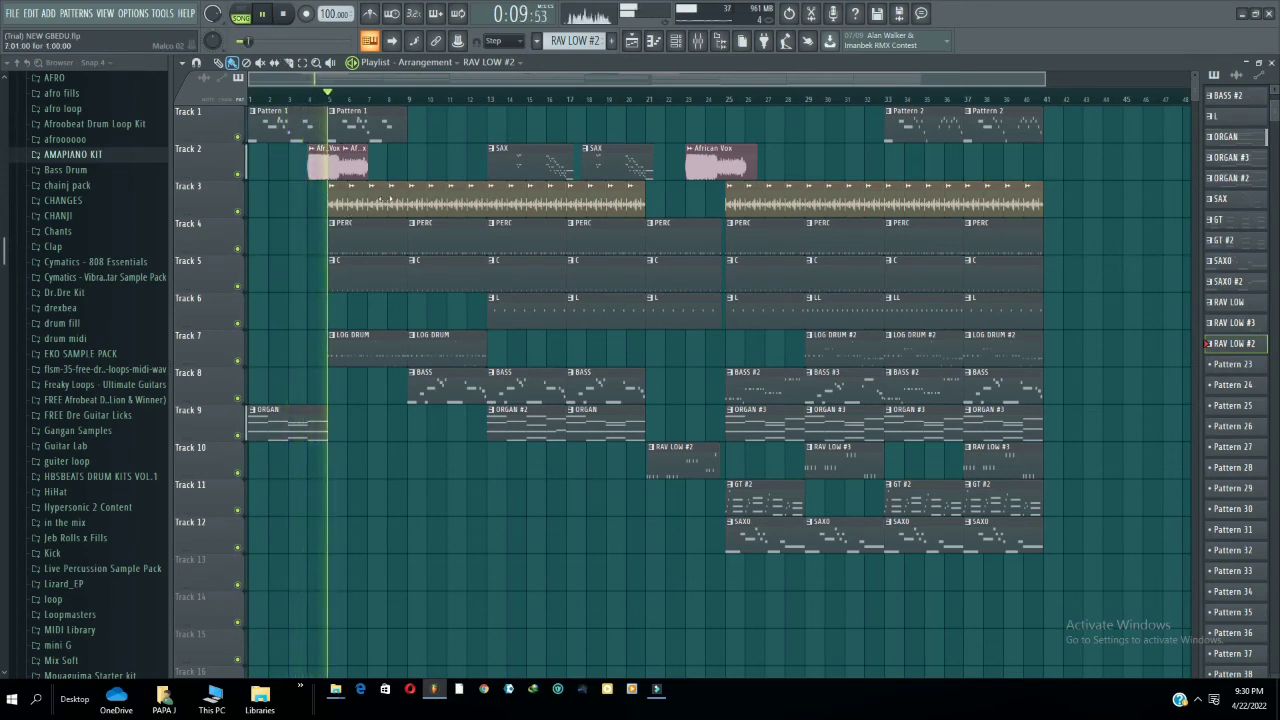
click(373, 363)
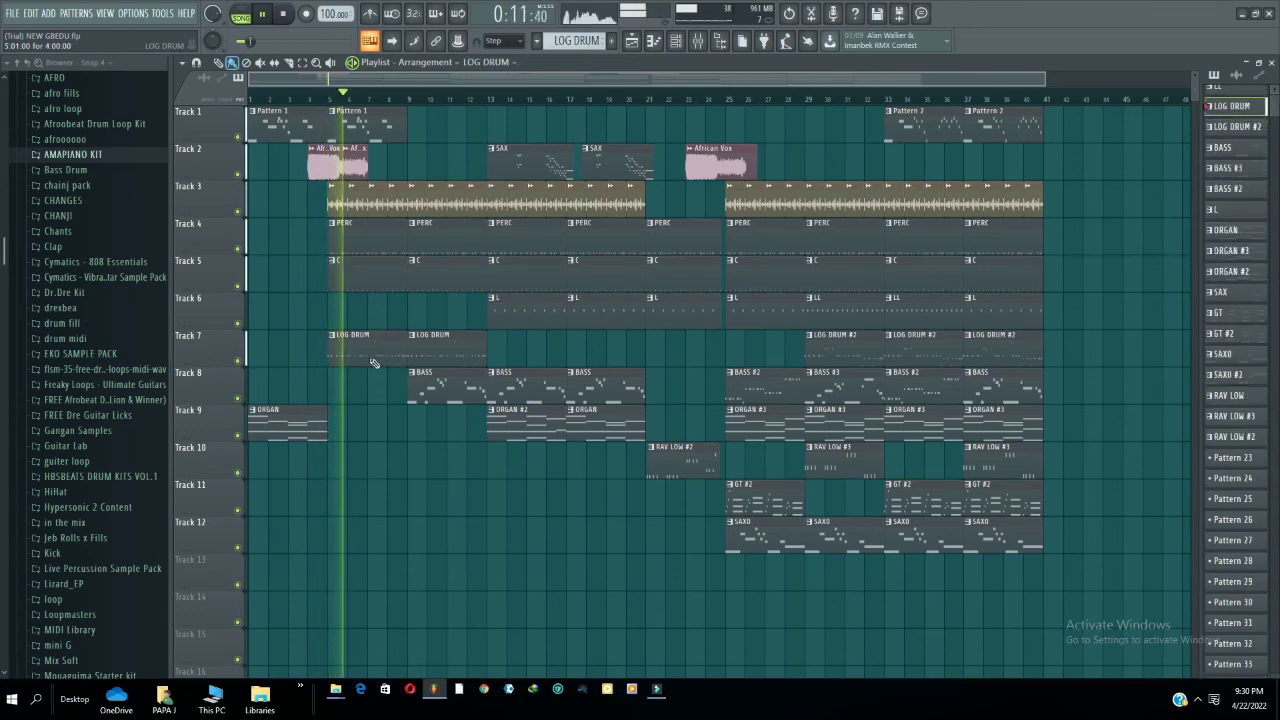
double_click(373, 363)
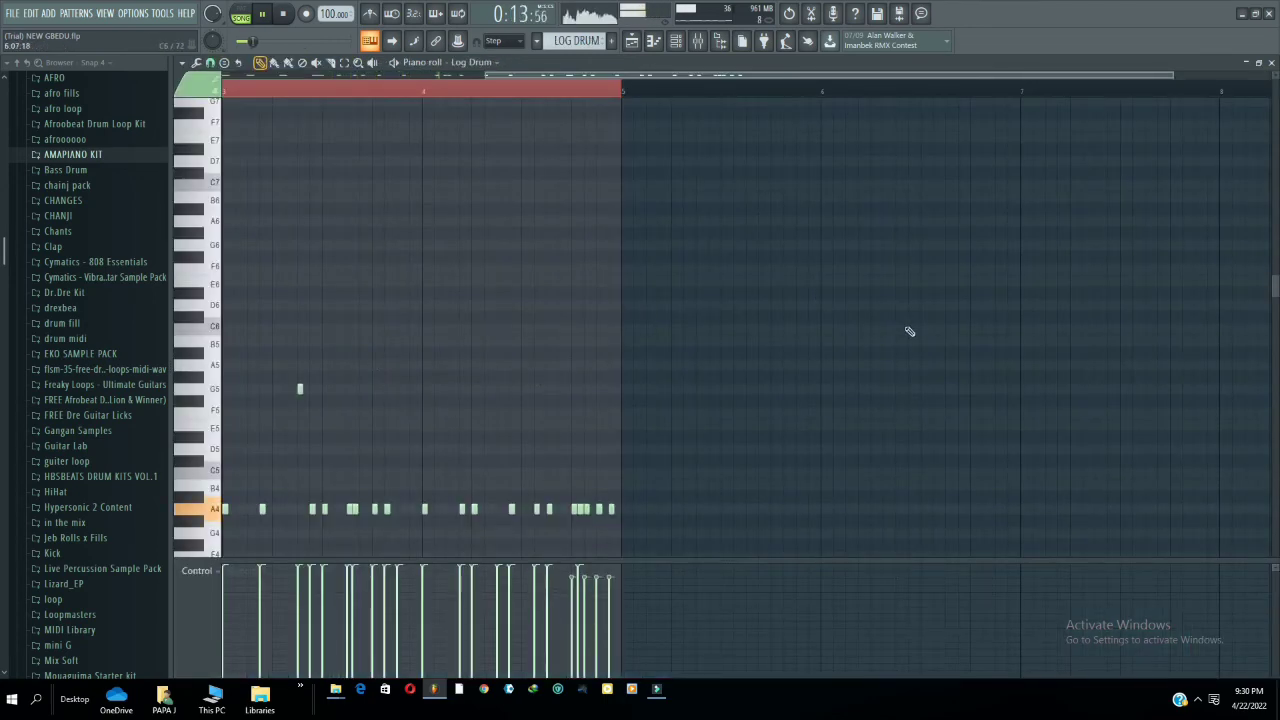
scroll(1248, 286, down, 2)
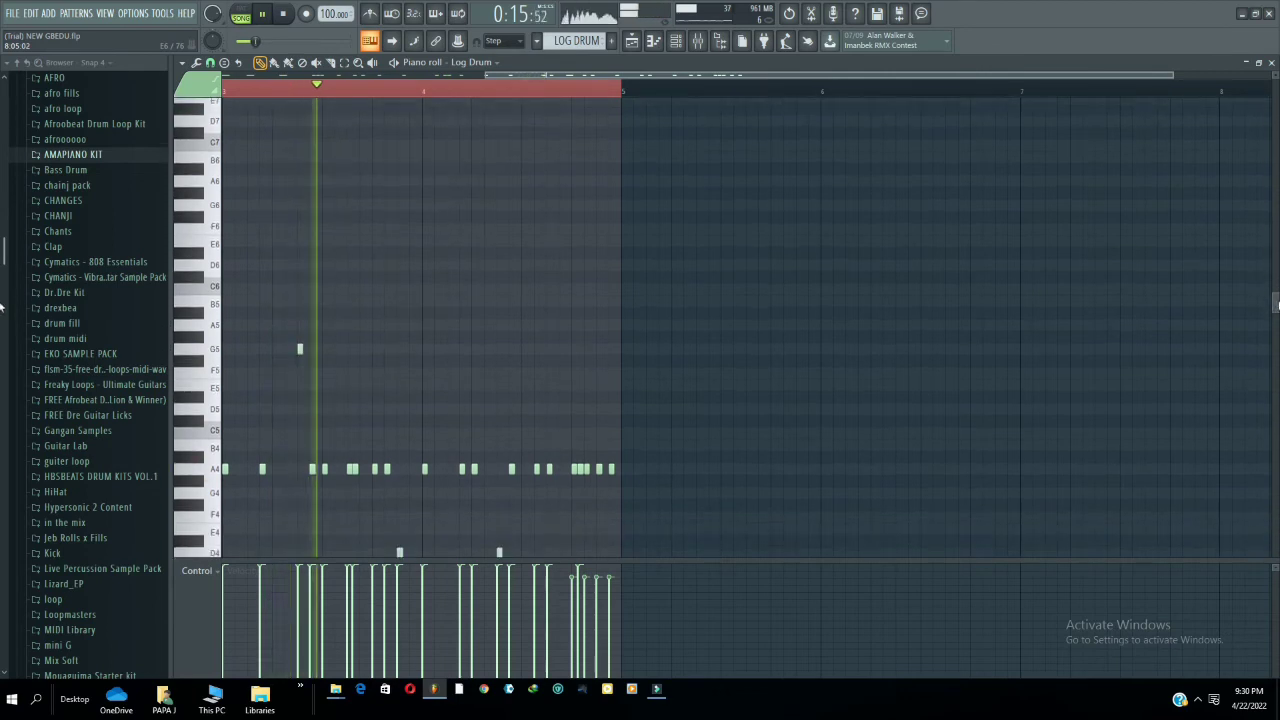
click(632, 41)
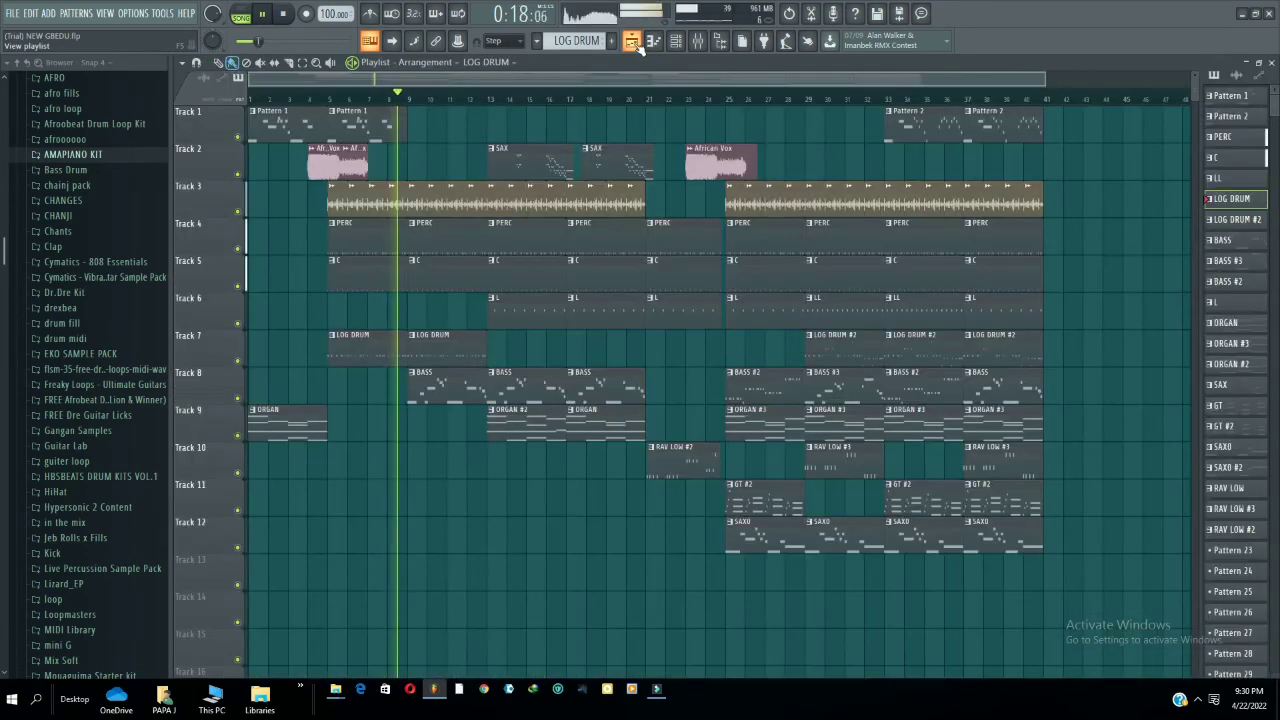
- Examine the MS-20 notes of the first BASS clip while the song plays, returning to the playlist view
double_click(437, 384)
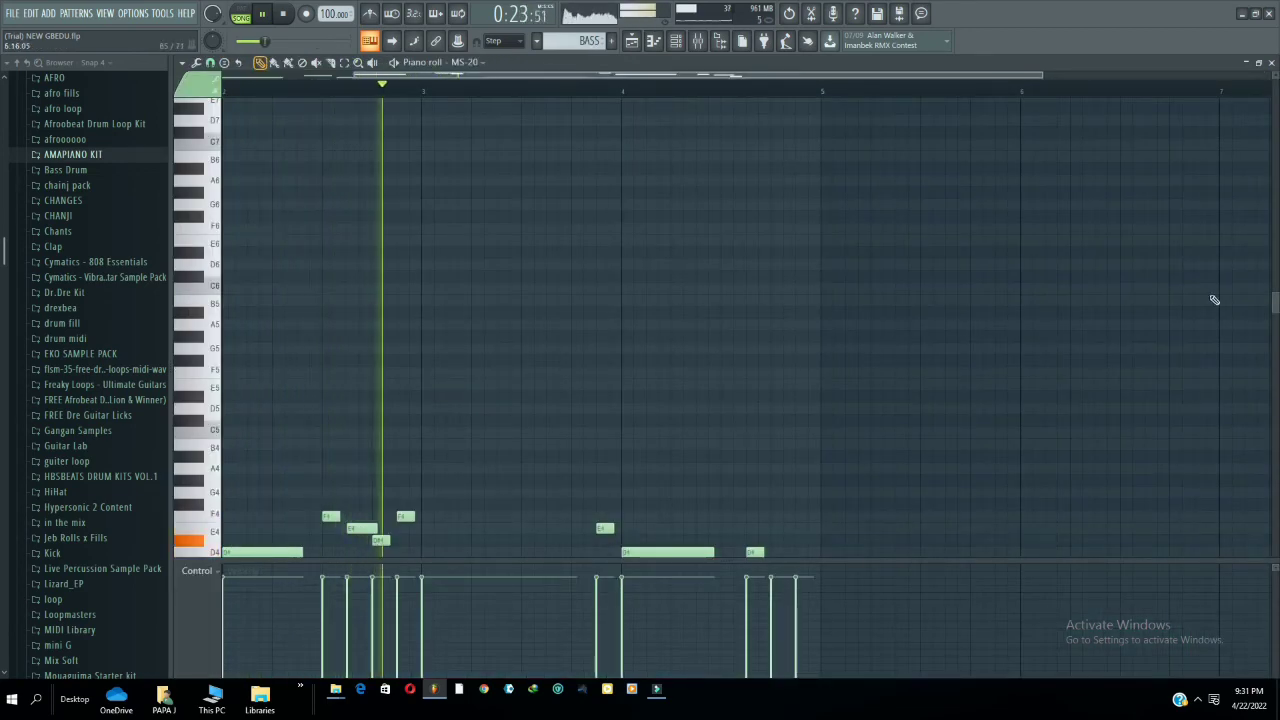
drag(1275, 302, 1276, 372)
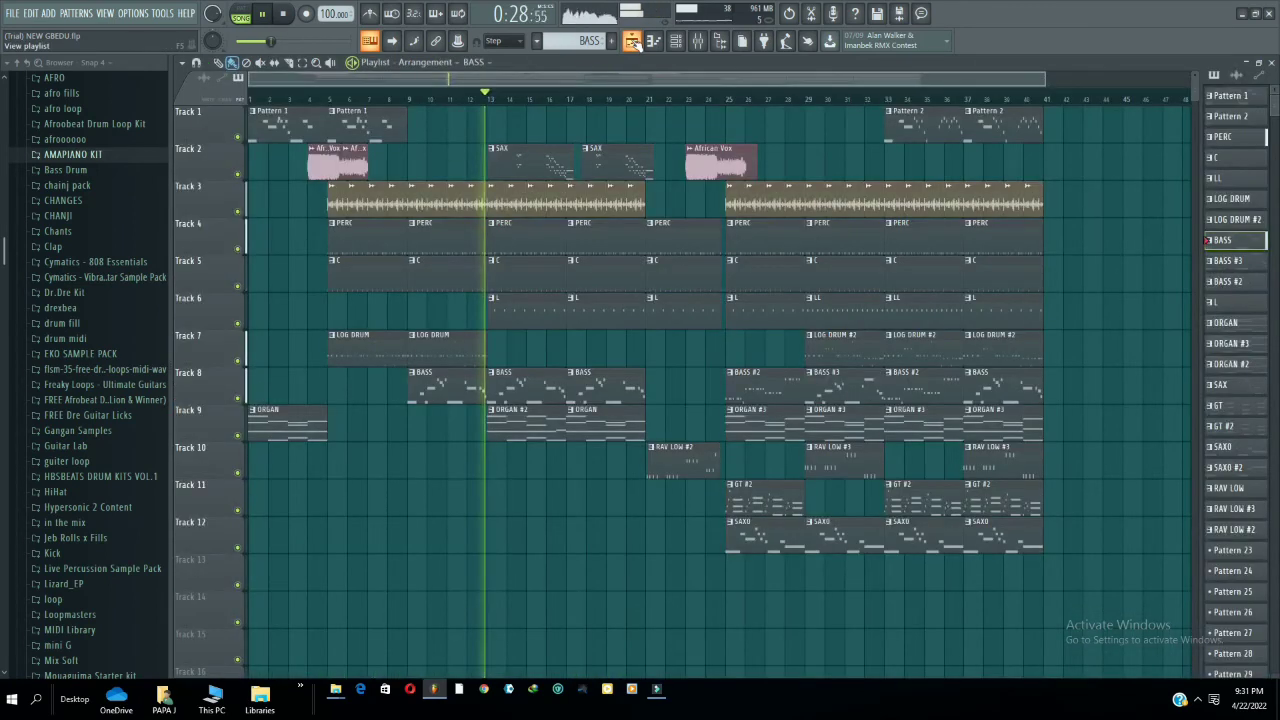
click(633, 43)
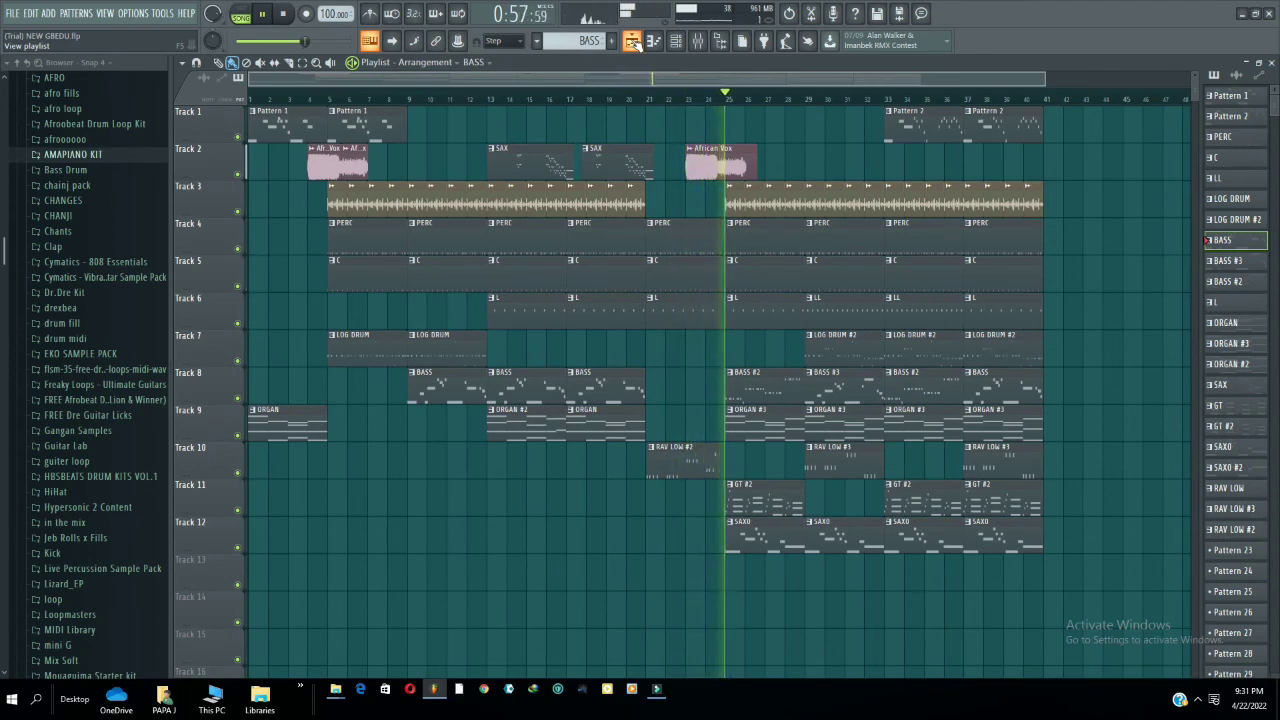
- Raise the dvs saxophone mixer track's volume to about 87% (-3.1 dB) during playback and return to the playlist
click(699, 41)
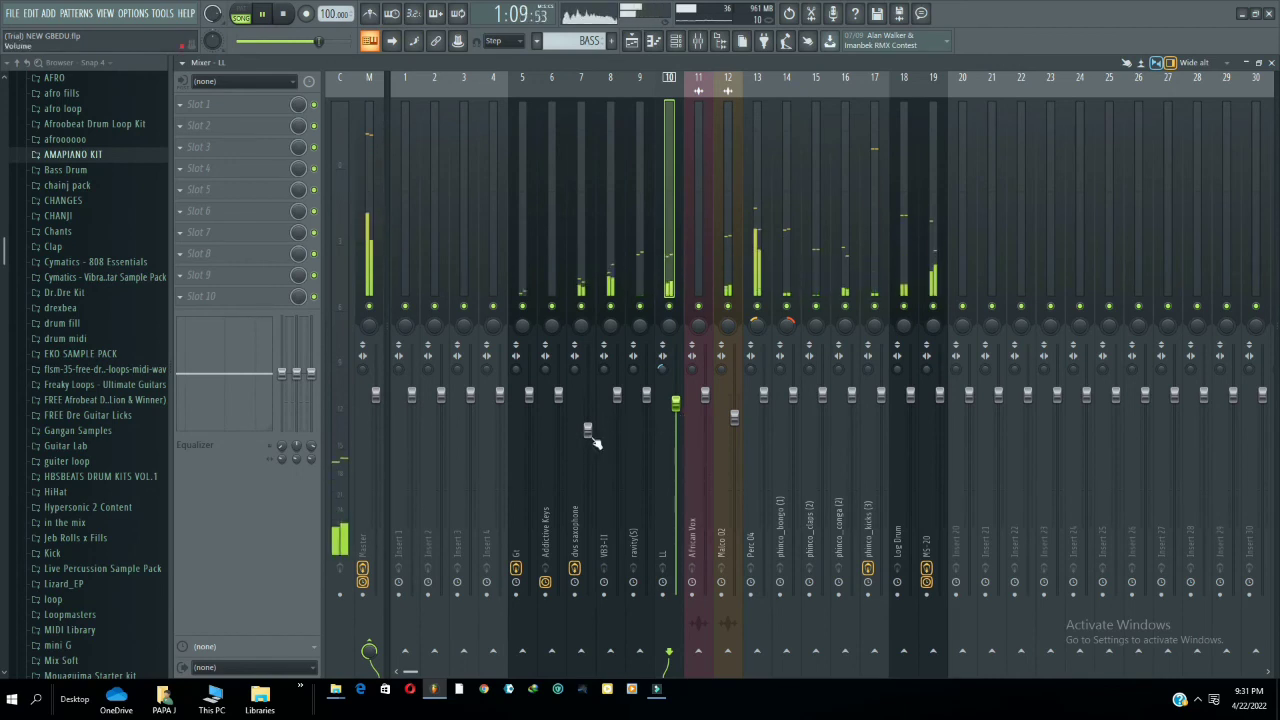
drag(588, 432, 587, 420)
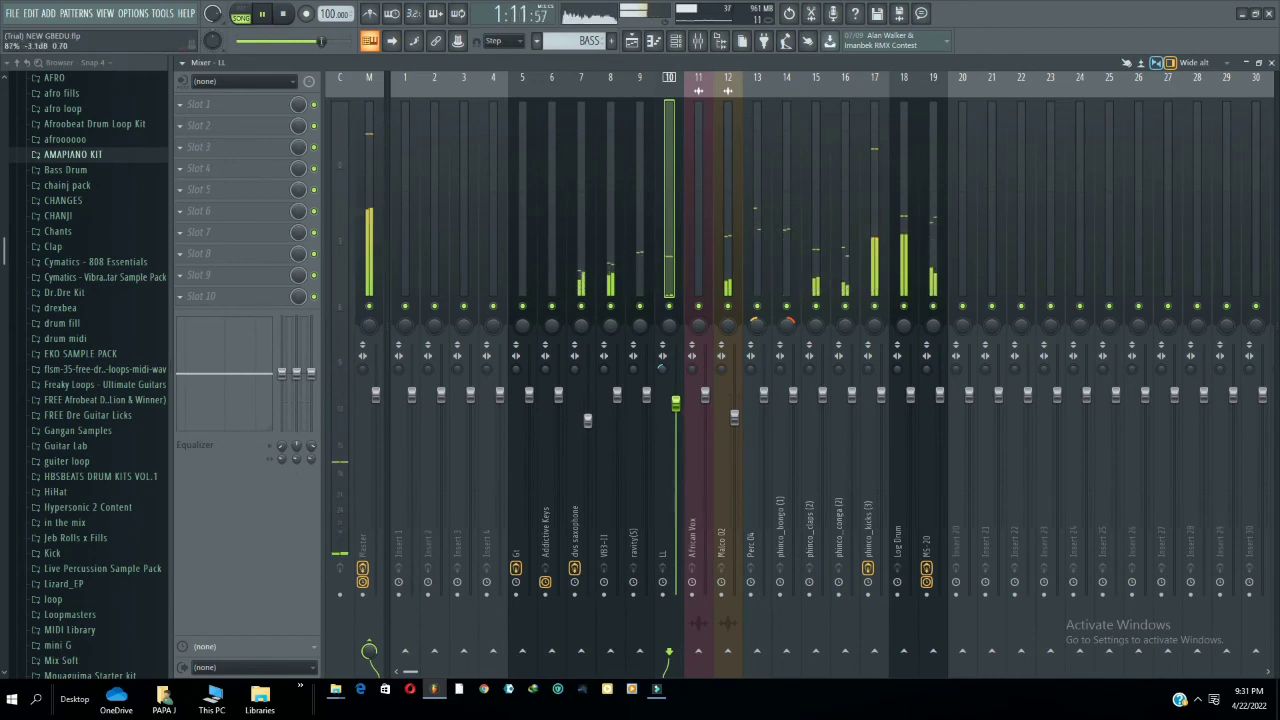
click(633, 43)
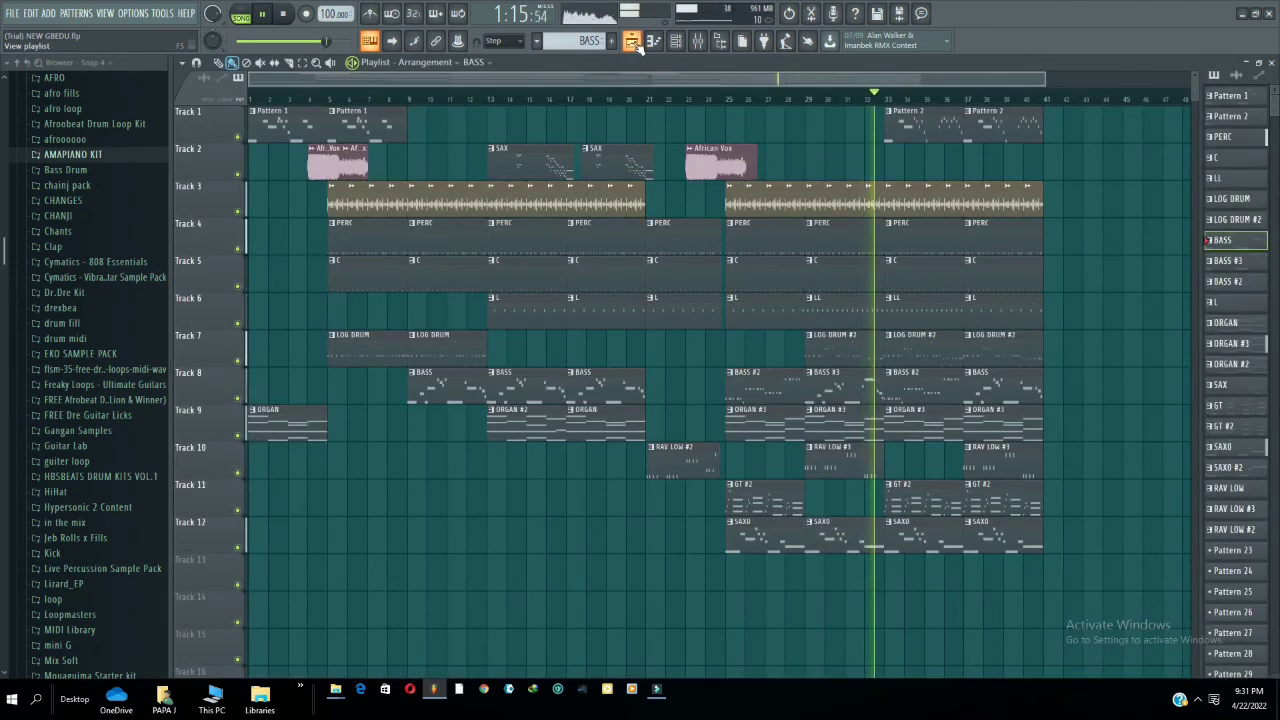